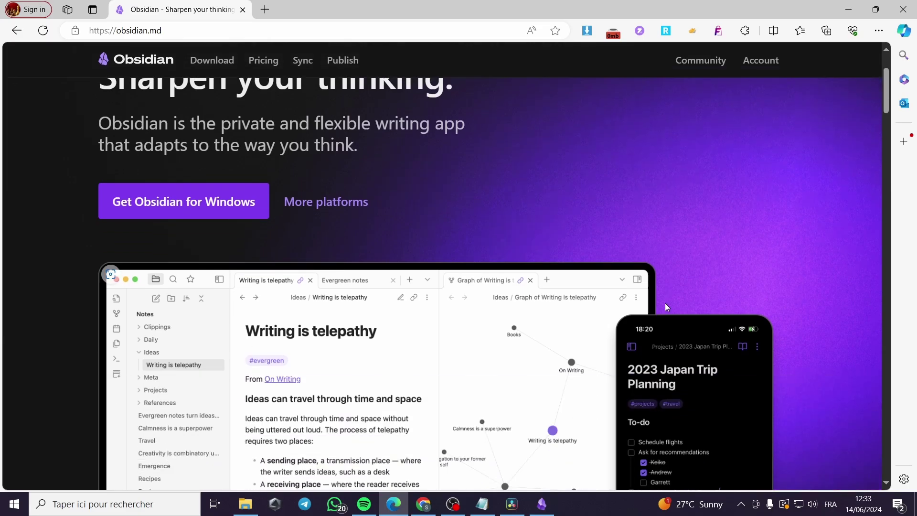
- Look over the Obsidian home page, including its feature descriptions and app previews
scroll(759, 320, "down", 8)
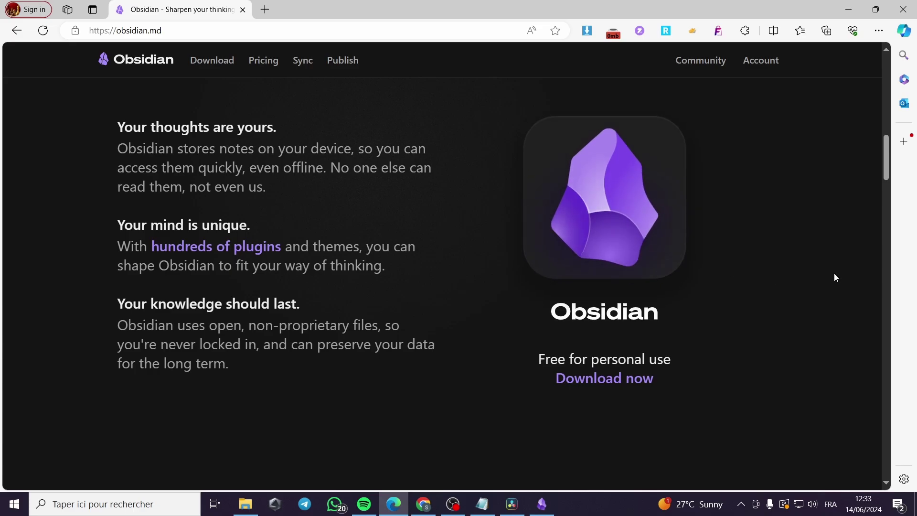
scroll(647, 343, "up", 7)
scroll(386, 268, "up", 3)
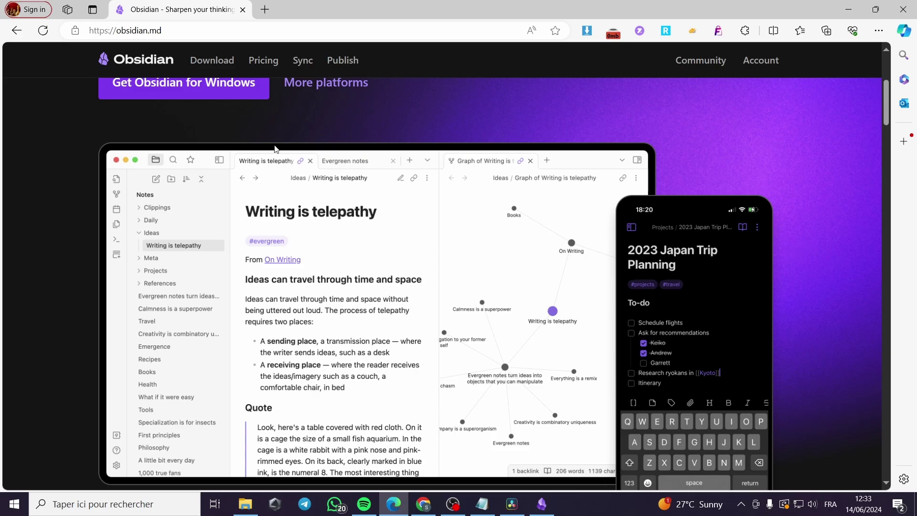
scroll(263, 311, "down", 5)
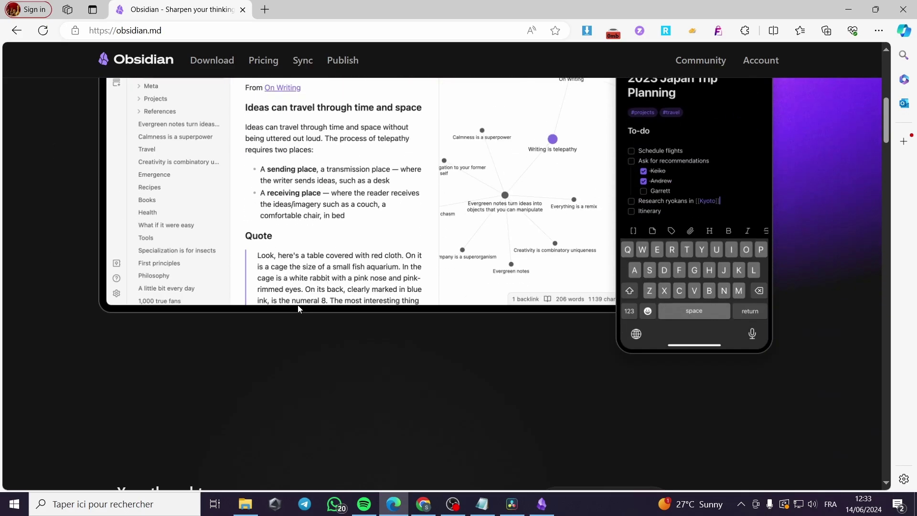
scroll(517, 288, "down", 7)
scroll(525, 253, "up", 12)
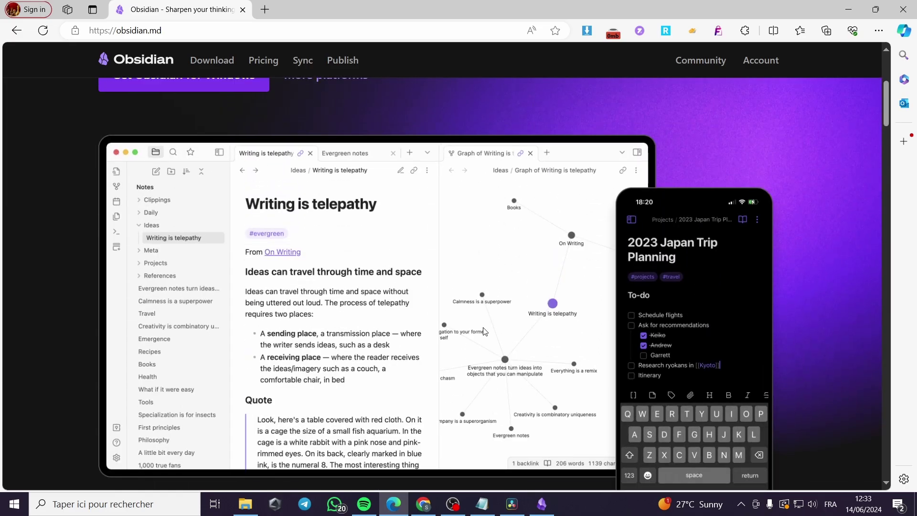
scroll(386, 241, "up", 3)
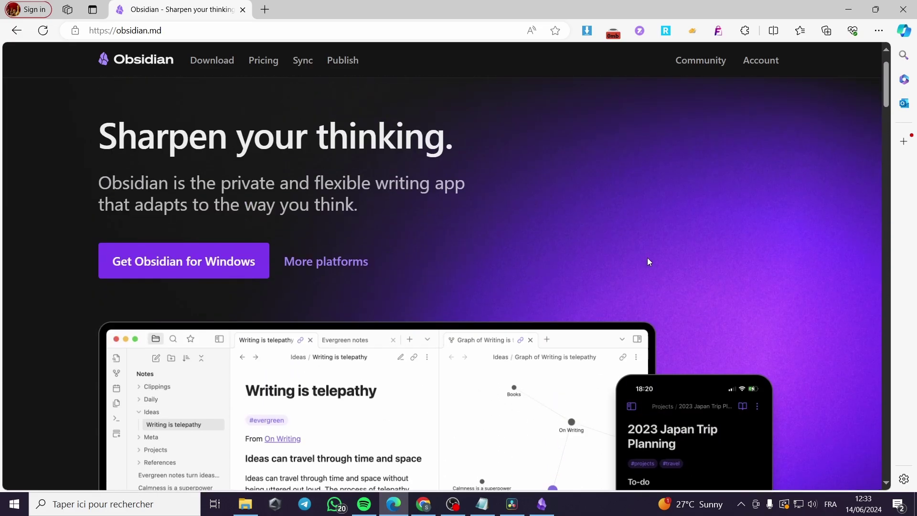
- View the Obsidian account page, then return to the home page and look it over
left_click(764, 61)
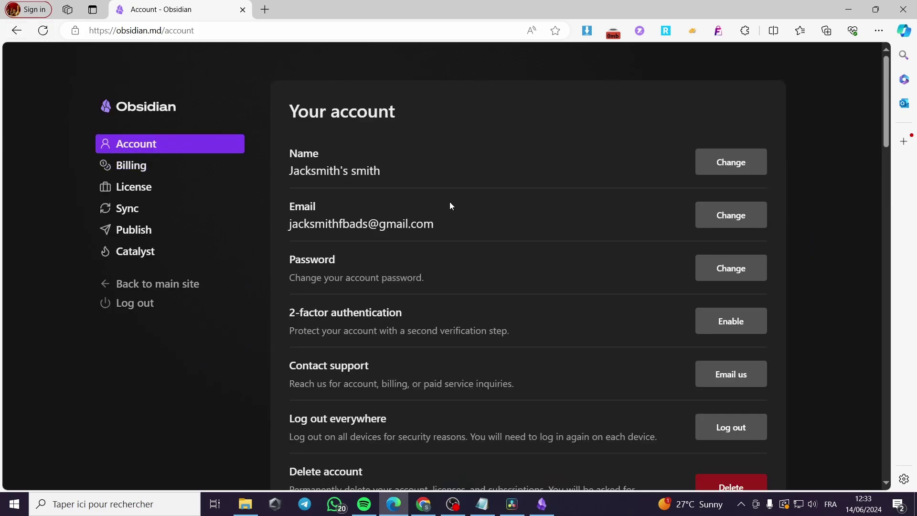
left_click(16, 31)
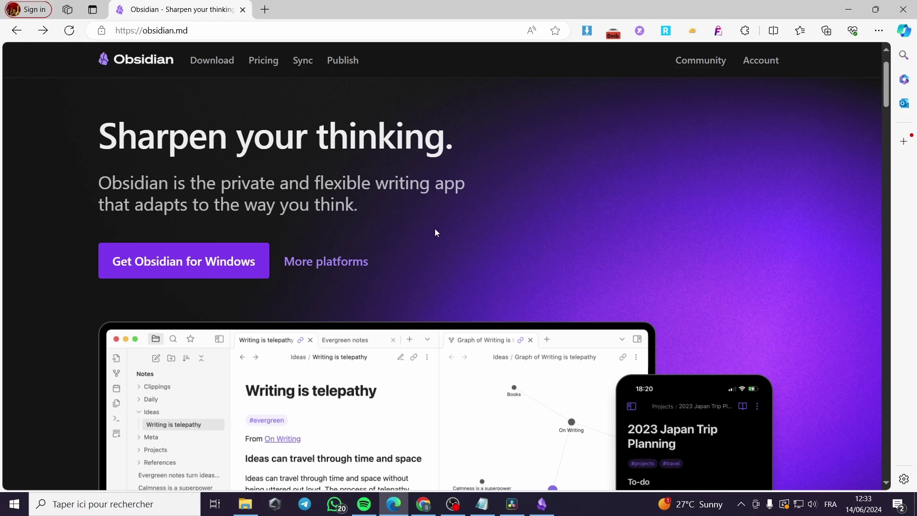
scroll(407, 219, "down", 3)
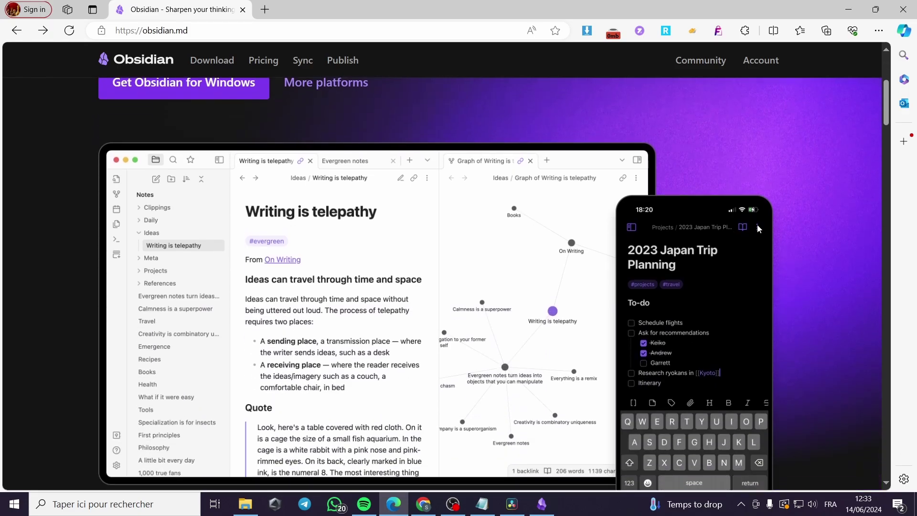
scroll(780, 230, "up", 4)
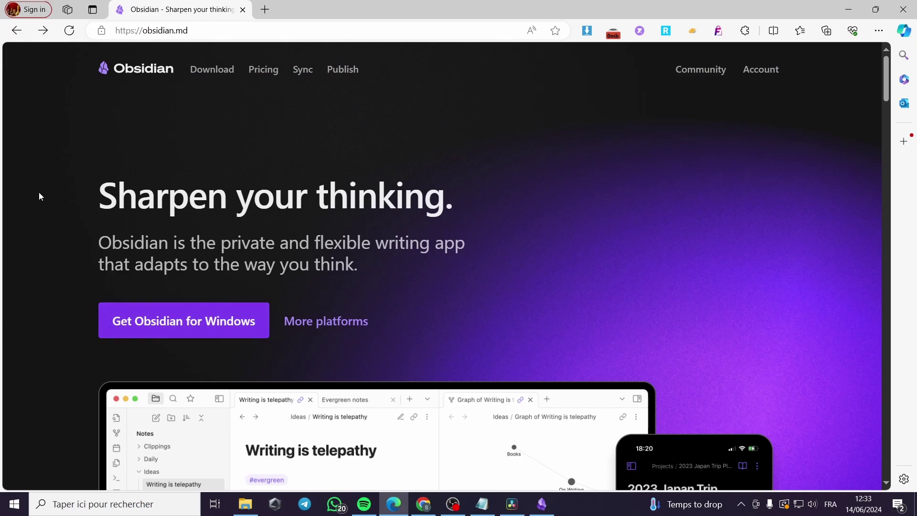
- View the download page for the Windows version of Obsidian and return to the home page
left_click(132, 327)
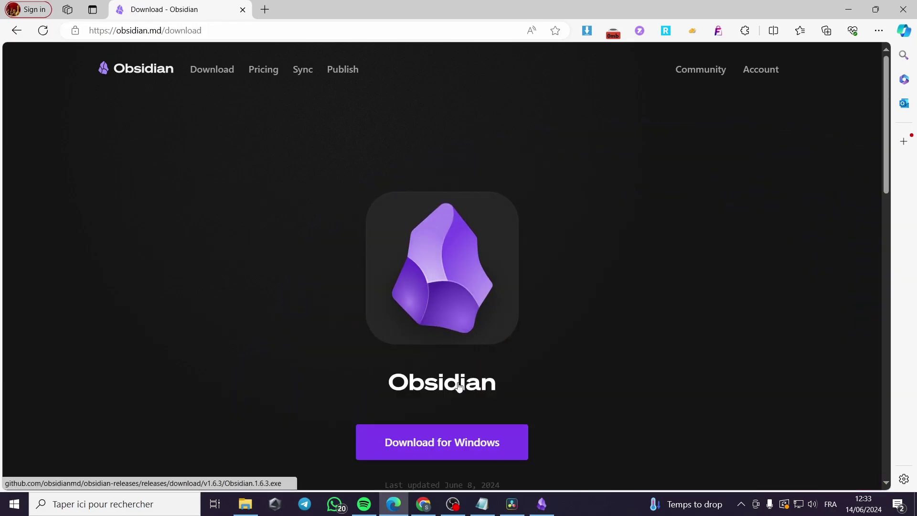
scroll(454, 367, "down", 3)
scroll(454, 368, "up", 3)
left_click(16, 30)
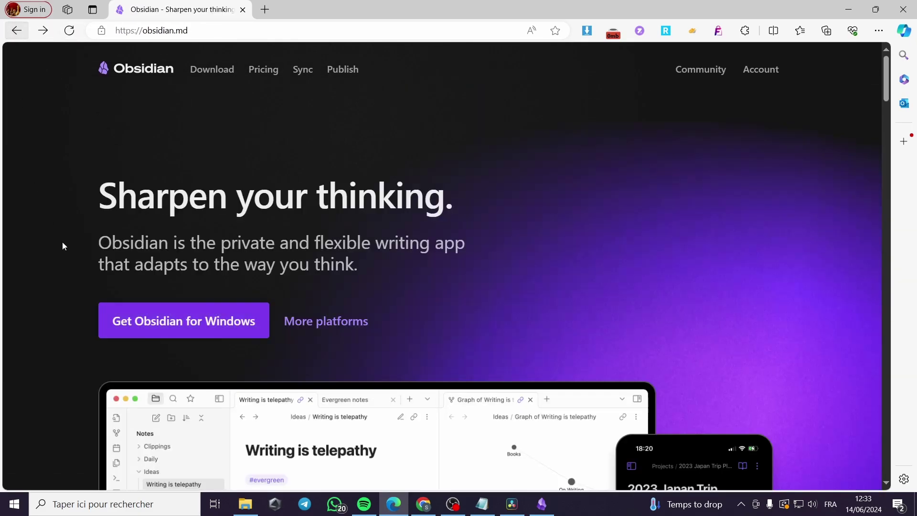
- Examine the list of Obsidian downloads for the other platforms
left_click(346, 321)
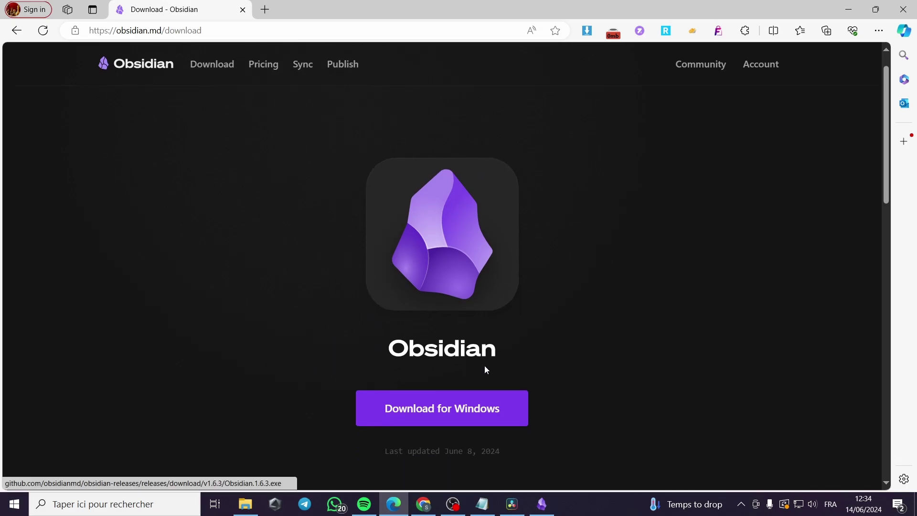
scroll(485, 368, "down", 3)
scroll(575, 294, "down", 3)
scroll(557, 261, "down", 2)
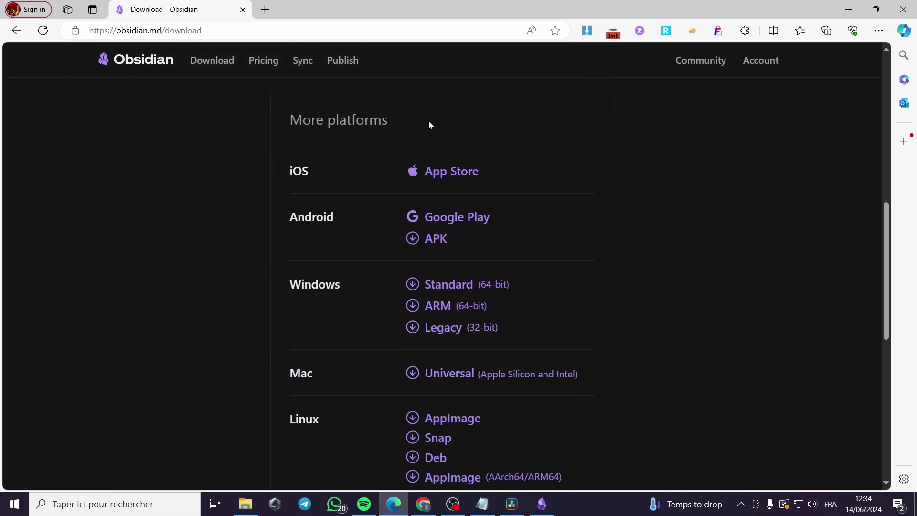
- Switch to the Obsidian desktop app and create four new notes in the vault
left_click(541, 504)
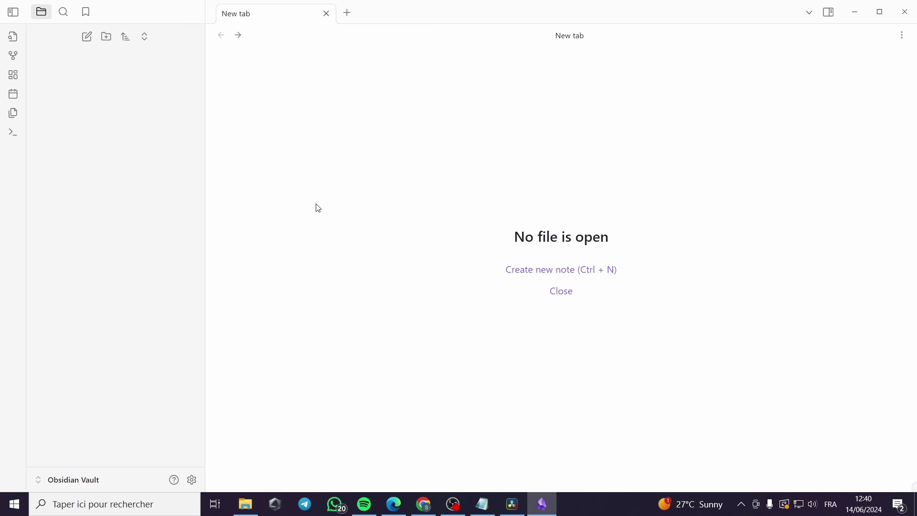
left_click(88, 38)
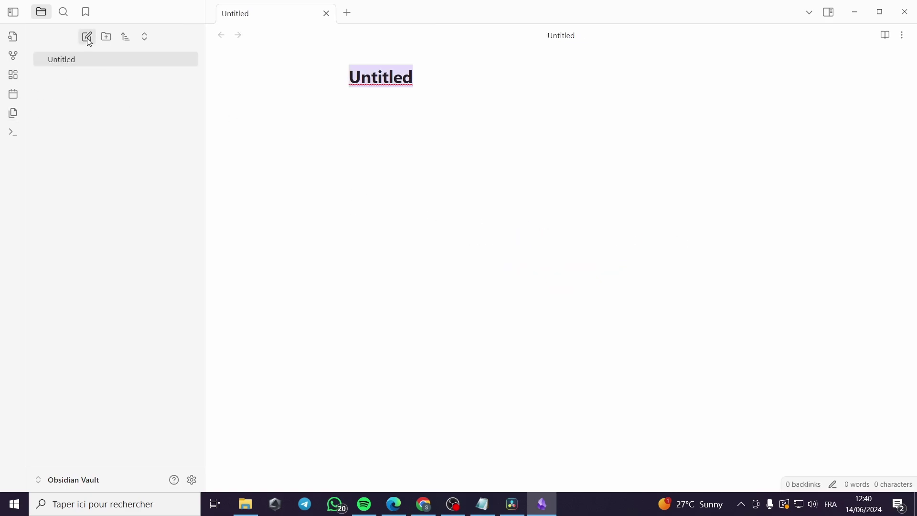
left_click(88, 38)
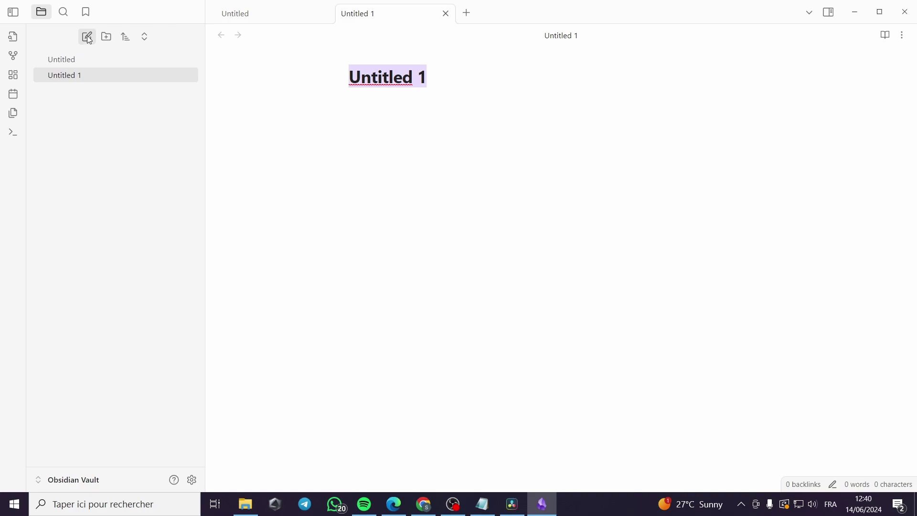
left_click(88, 38)
left_click(87, 37)
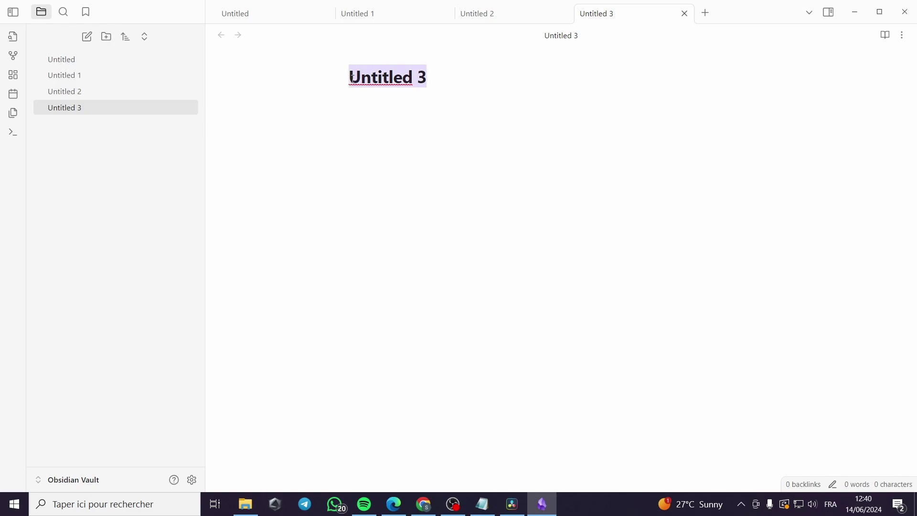
- Rename the first note, Untitled, as "Summery"
left_click(110, 64)
left_click_drag(435, 76, 323, 78)
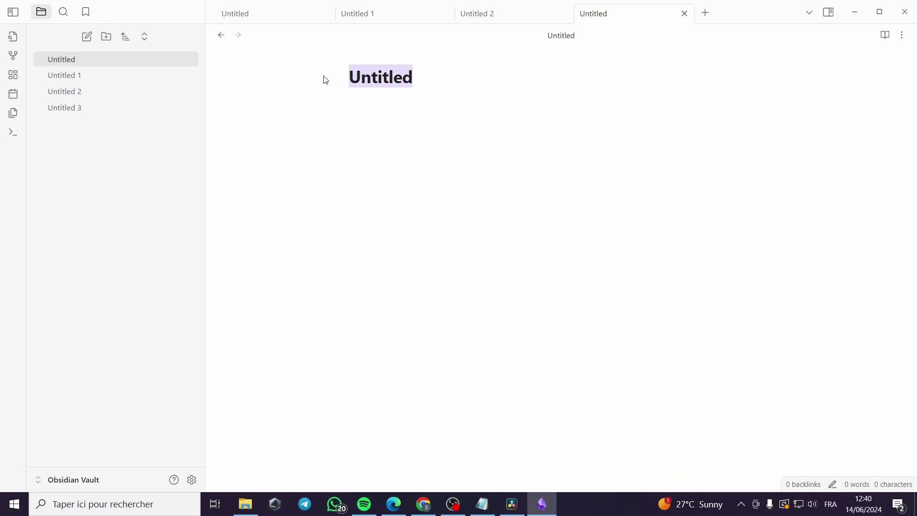
type("Sul")
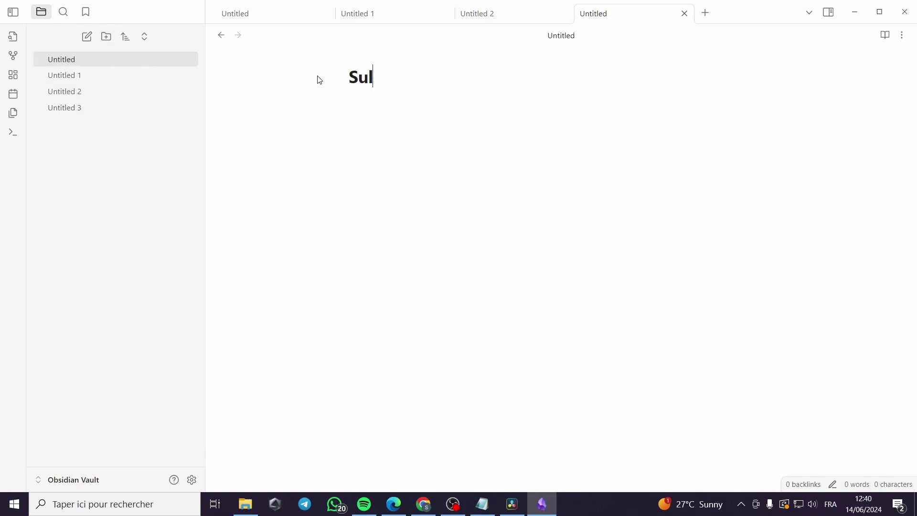
key("BackSpace")
type("mmery")
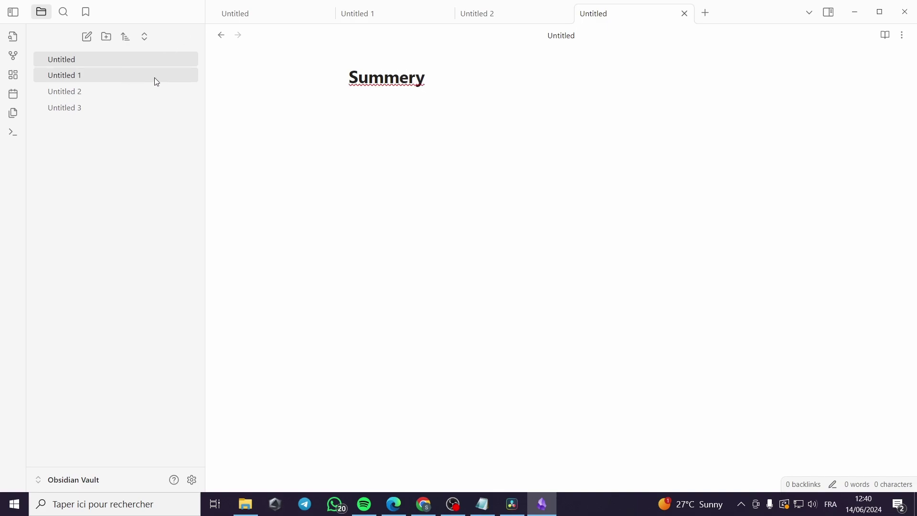
- Rename the note Untitled 1 as "Topics"
left_click(152, 77)
left_click_drag(425, 78, 346, 76)
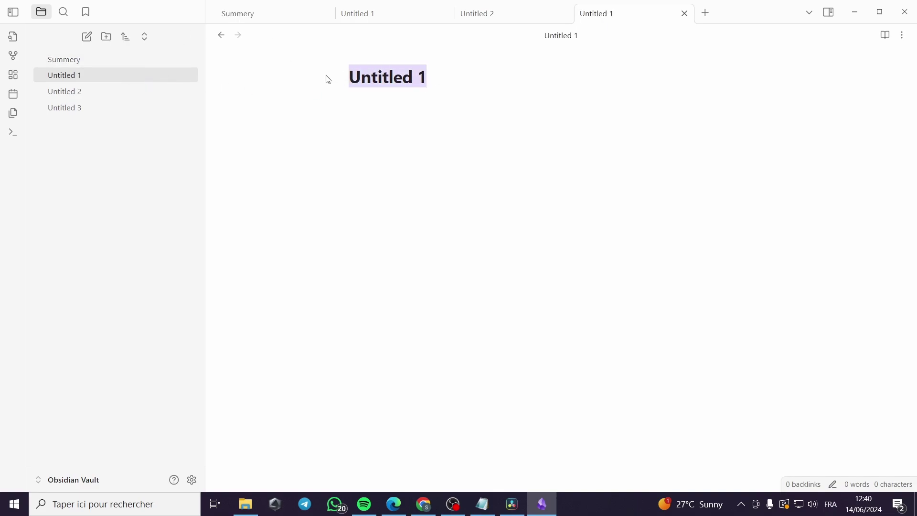
type("To")
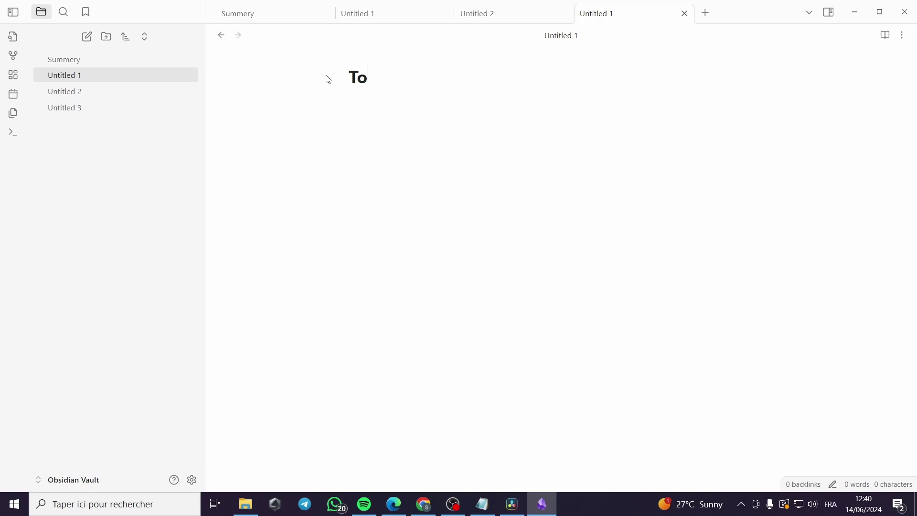
type("pics")
- Rename the note Untitled 2 as "Subjects"
left_click(110, 94)
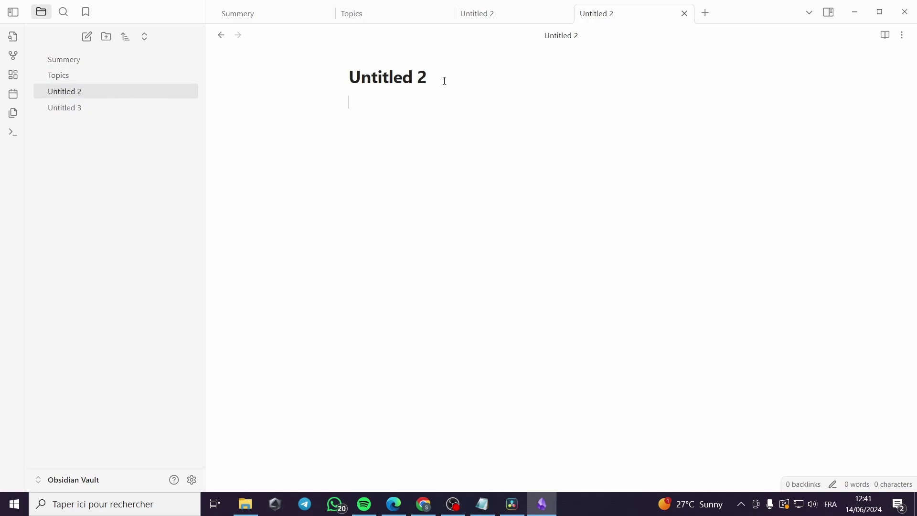
left_click_drag(444, 80, 338, 82)
type("S")
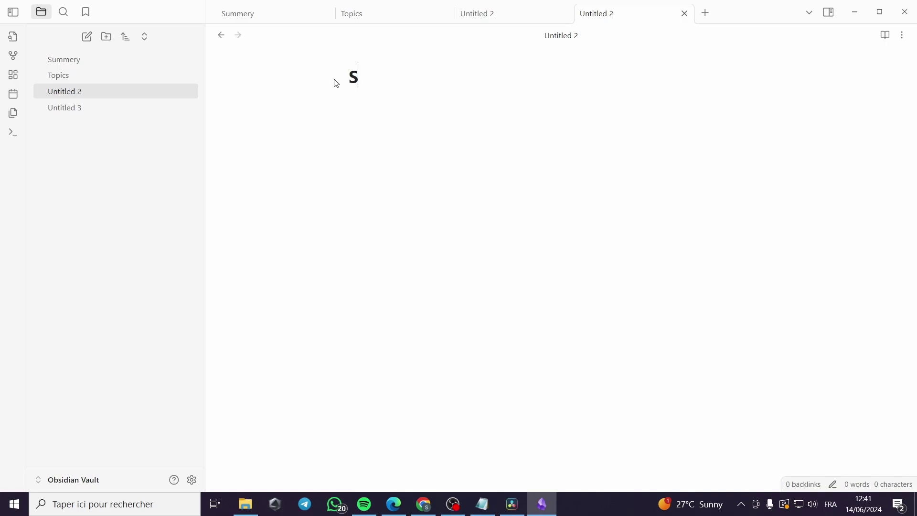
type("ubjects")
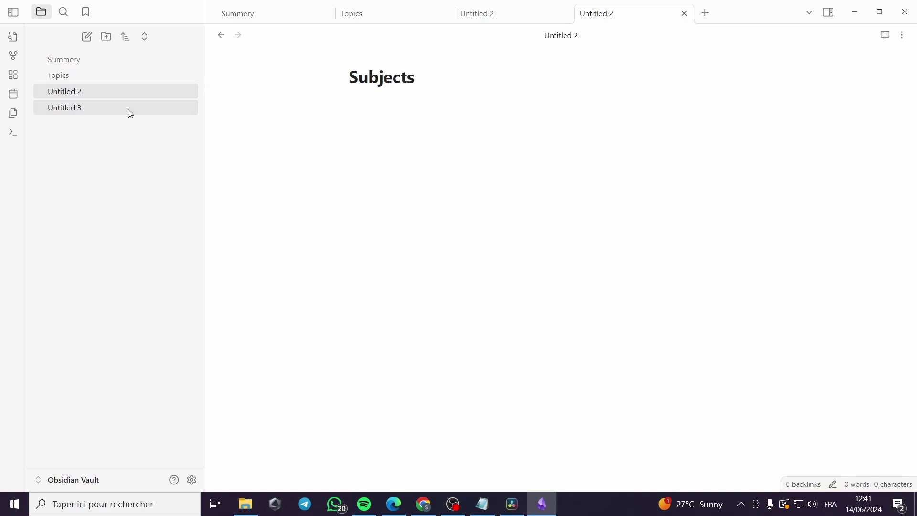
- Rename the note Untitled 3 as "General"
left_click(130, 113)
left_click_drag(458, 80, 340, 80)
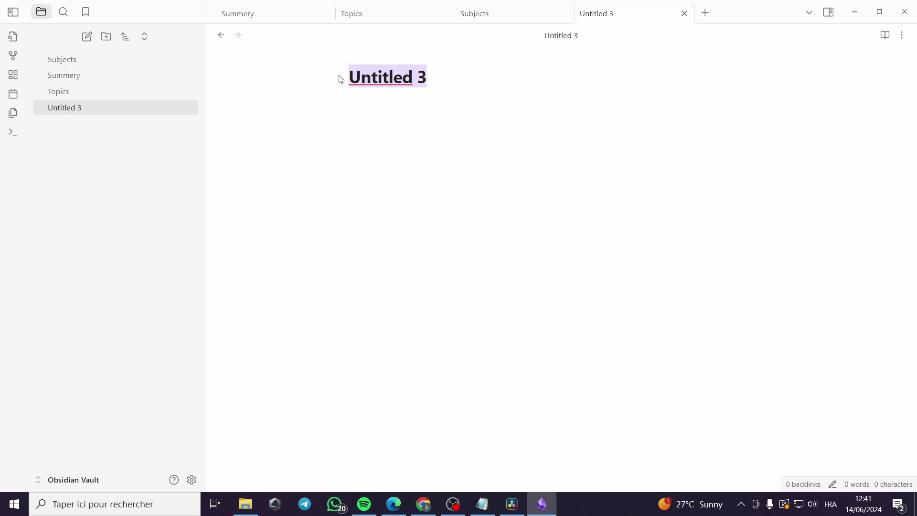
type("General")
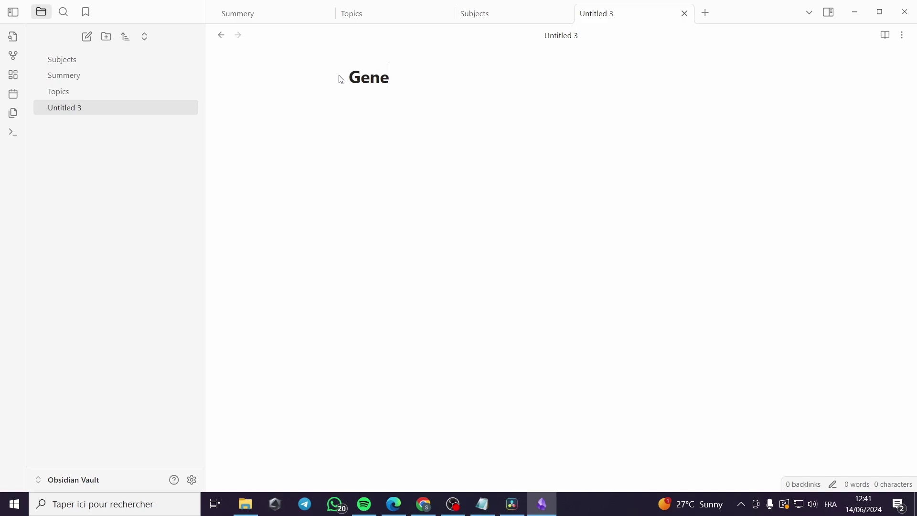
left_click(169, 172)
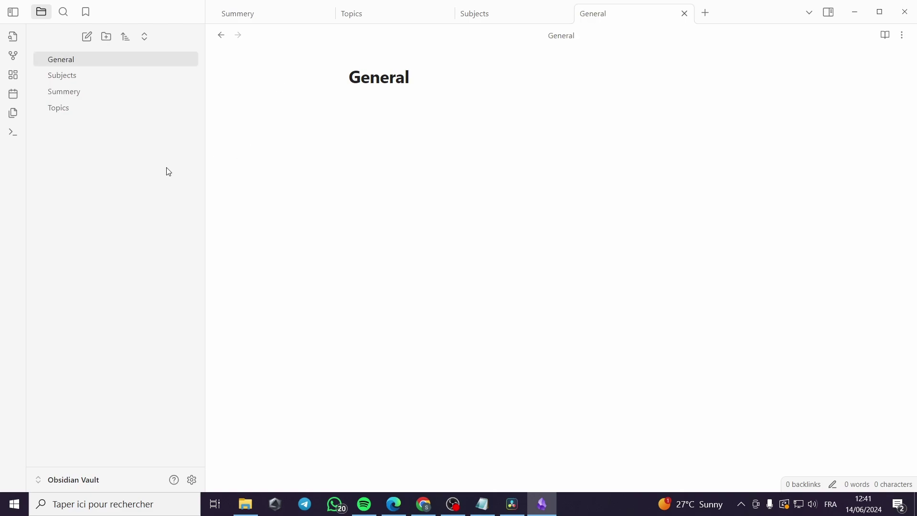
- Write "how to make videos" in the body of the General note, and open the Subjects note
left_click(453, 79)
key("Return")
type("hey")
key("BackSpace")
key("BackSpace")
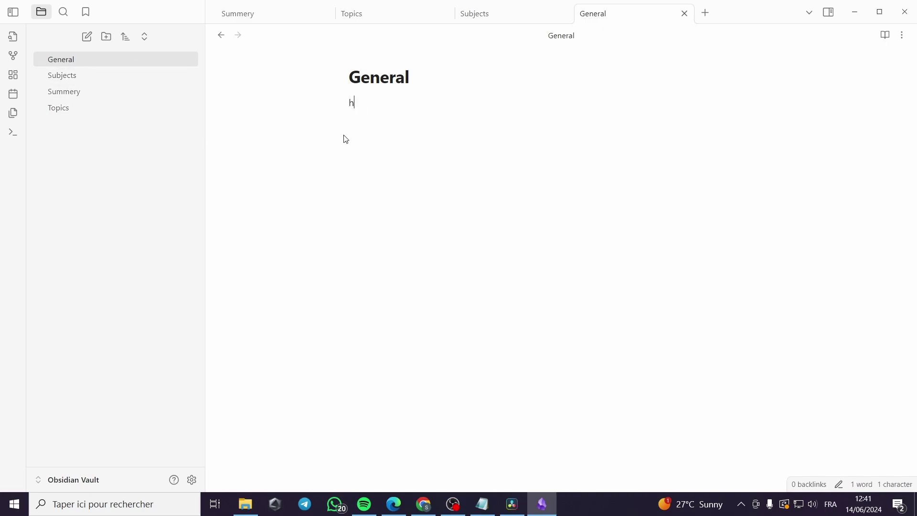
type("ow to m")
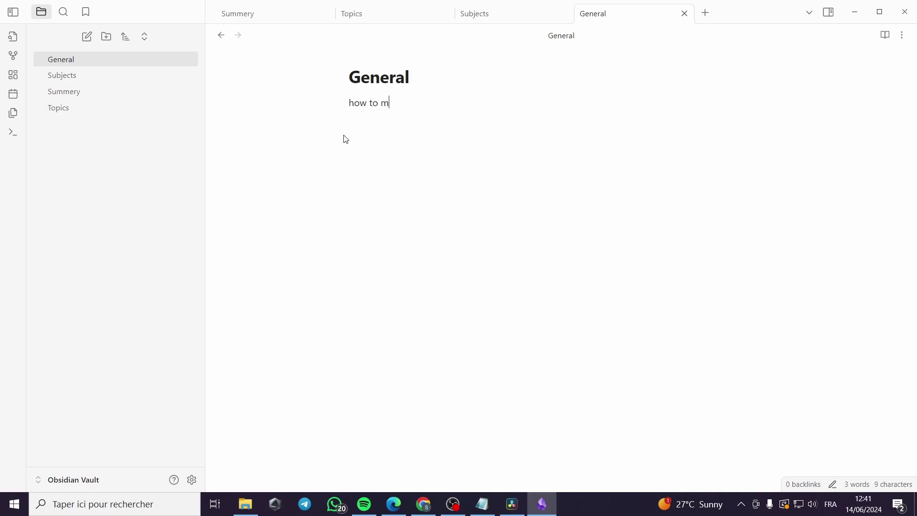
type("ake ")
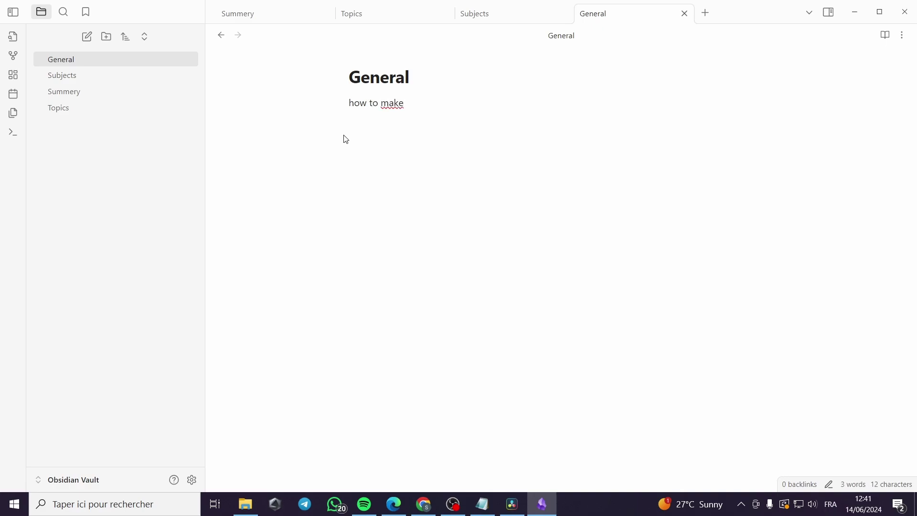
type("videos")
left_click(145, 77)
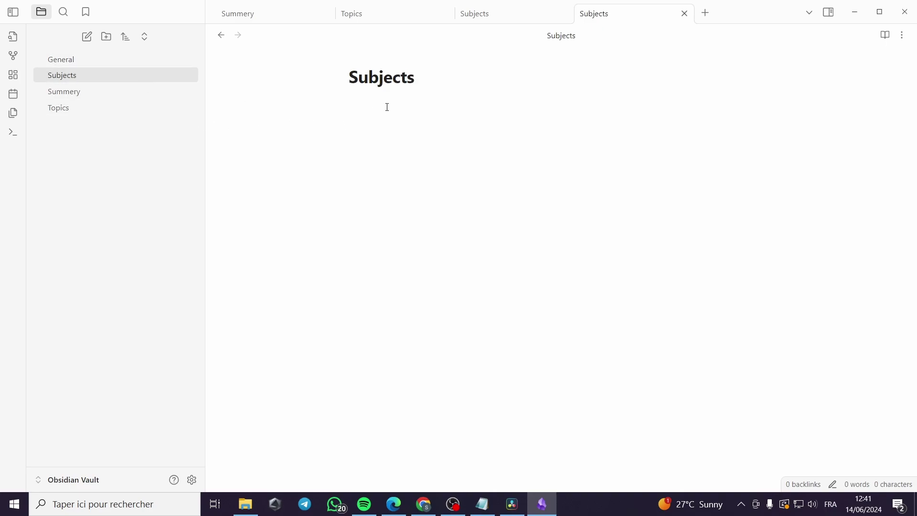
type("cooking a")
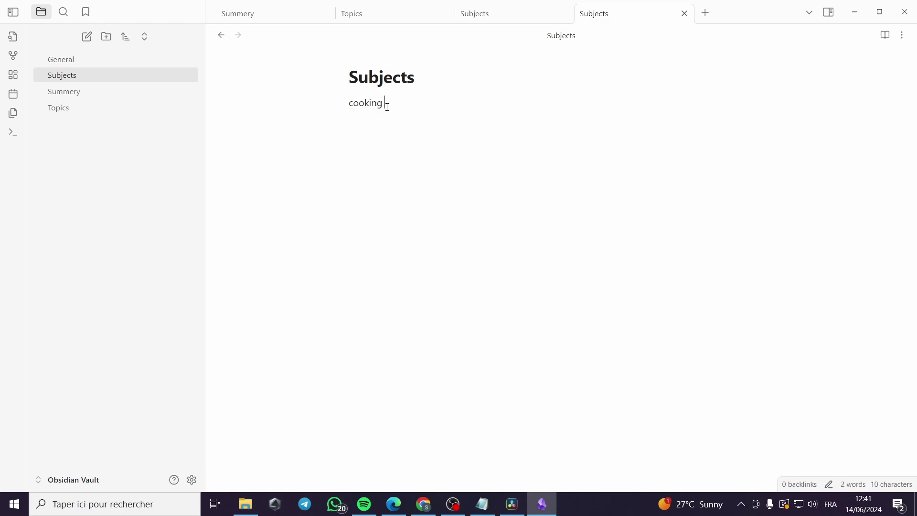
key("BackSpace")
key("BackSpace")
key("BackSpace")
key("BackSpace")
key("BackSpace")
key("BackSpace")
key("BackSpace")
key("BackSpace")
key("BackSpace")
key("BackSpace")
- Write "making pastry" in the body of the Subjects note
type("mako")
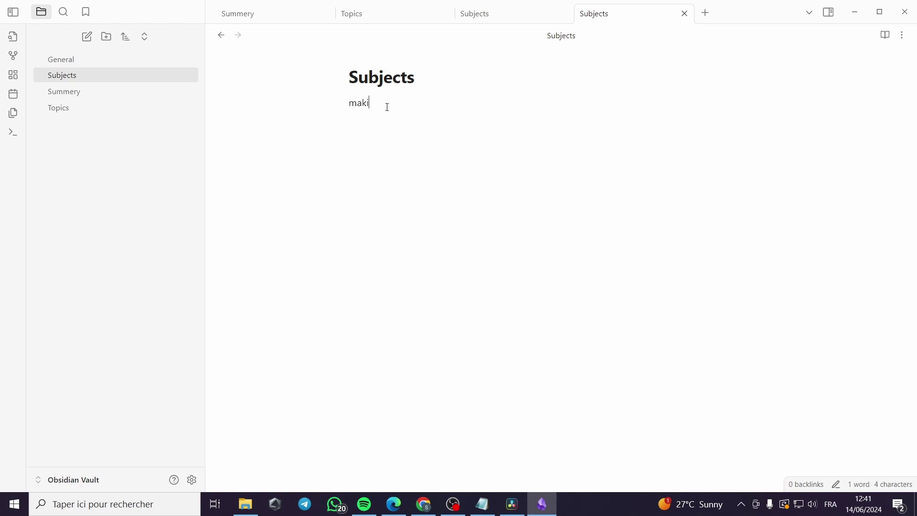
type("ng a")
key("BackSpace")
type("pastry")
- Write "summerise everything here" in the body of the Summery note
left_click(99, 92)
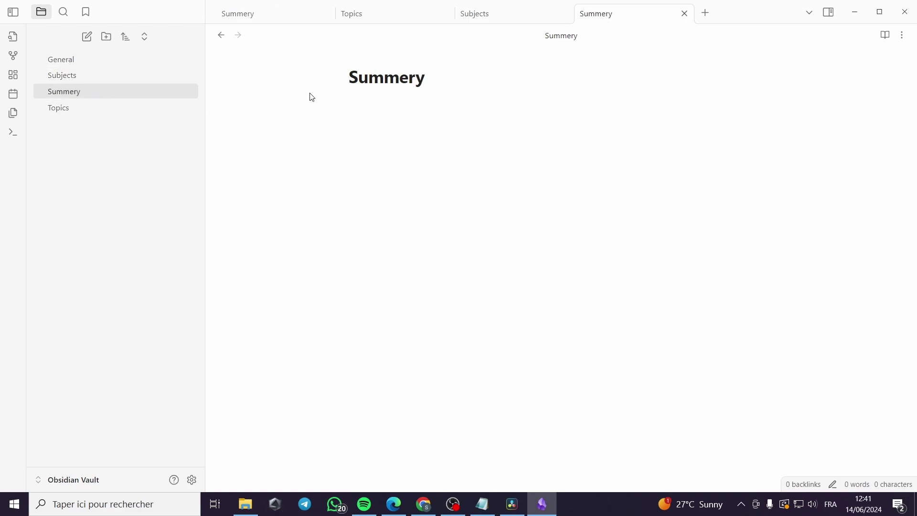
left_click(339, 99)
type("s")
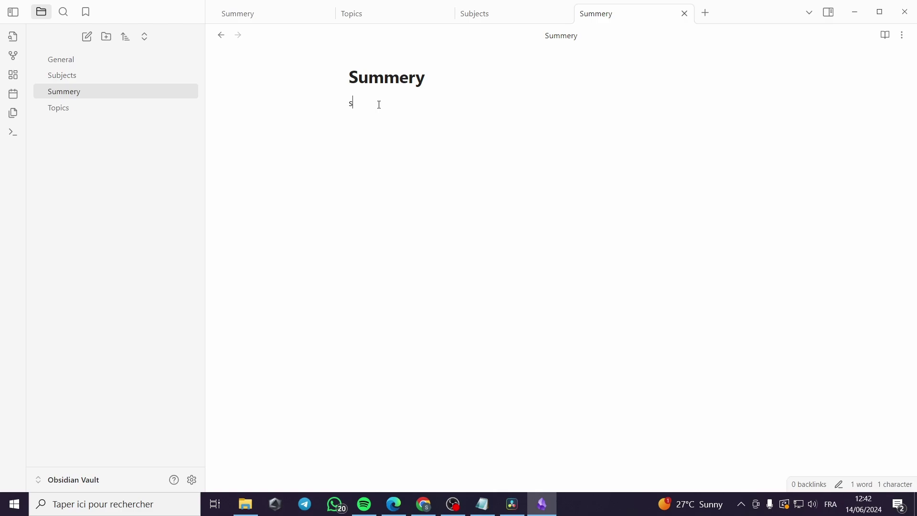
type("umme")
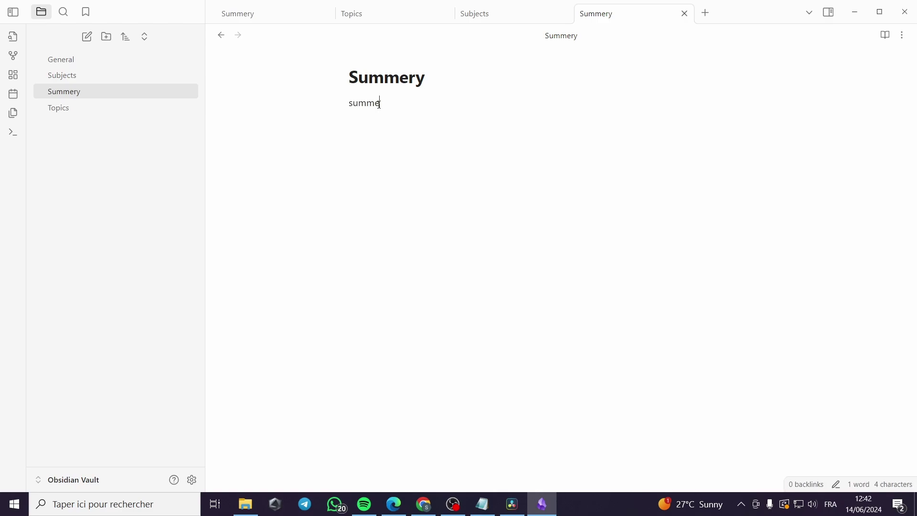
type("rise everytj")
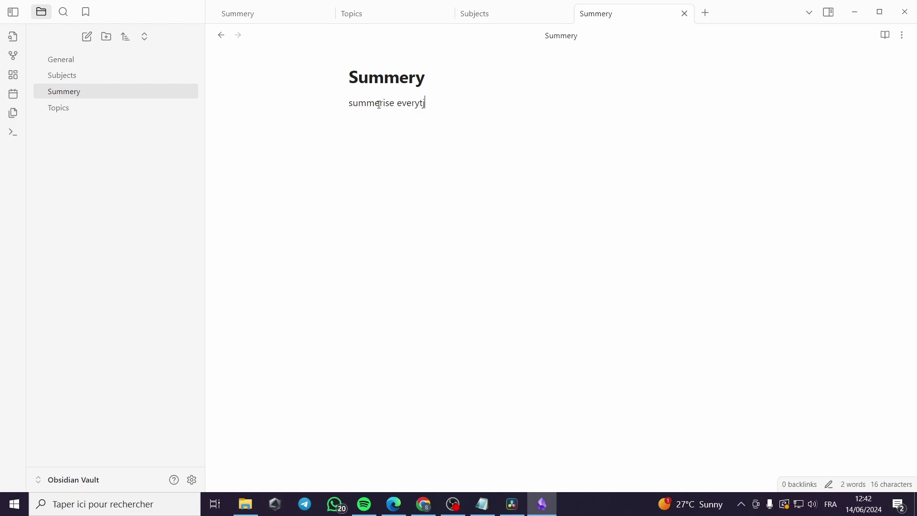
type("thi")
key("BackSpace")
type("ç")
key("BackSpace")
type("ing here")
- Write "all around the world" in the body of the Topics note
left_click(91, 109)
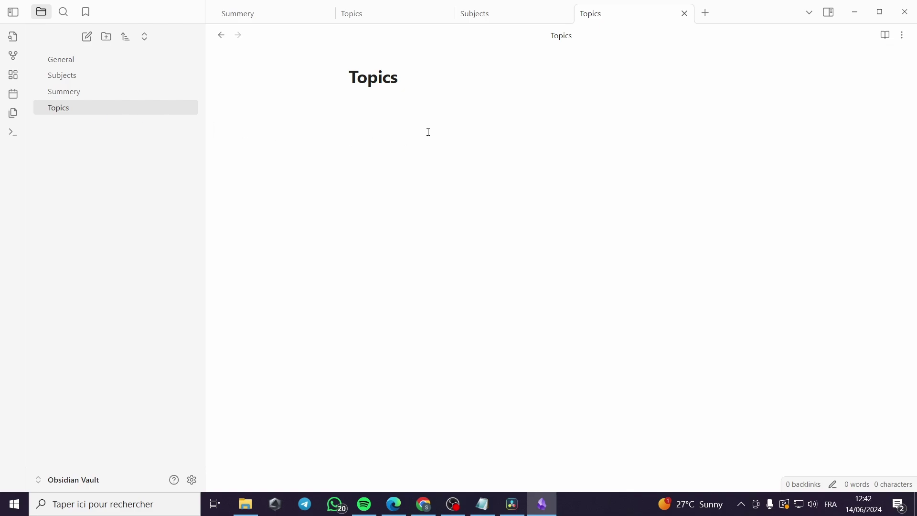
type("all arround")
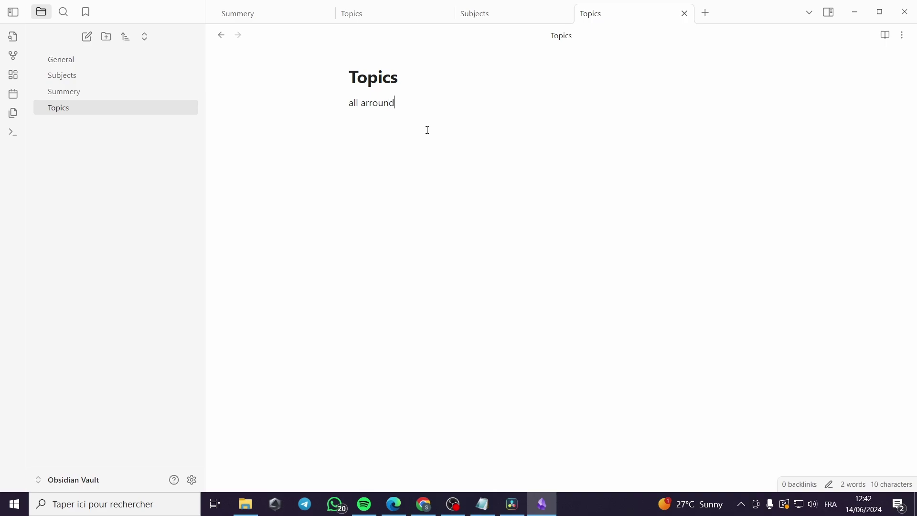
type(" the world")
key("BackSpace")
key("BackSpace")
key("BackSpace")
type("rld")
left_click(368, 103)
key("BackSpace")
- Check the General and Subjects notes, and remove the word "videos" from the end of the General note's text
left_click(82, 64)
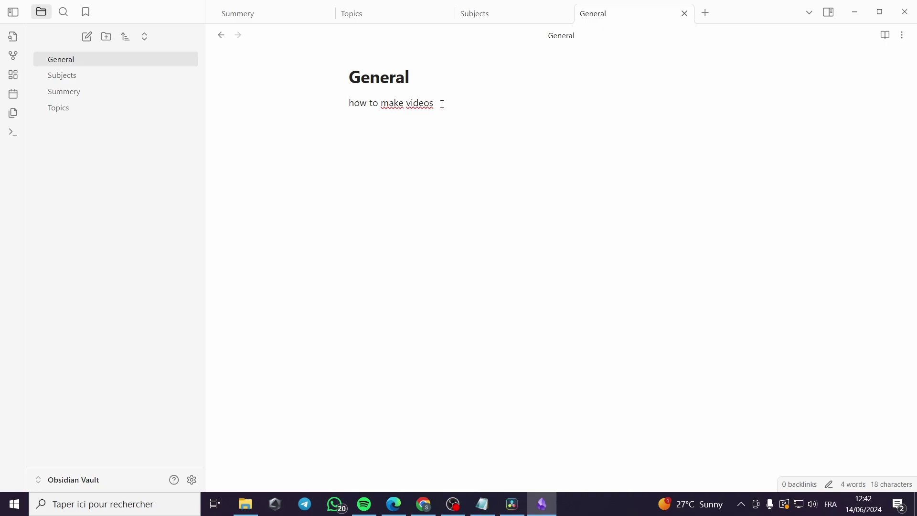
left_click(88, 79)
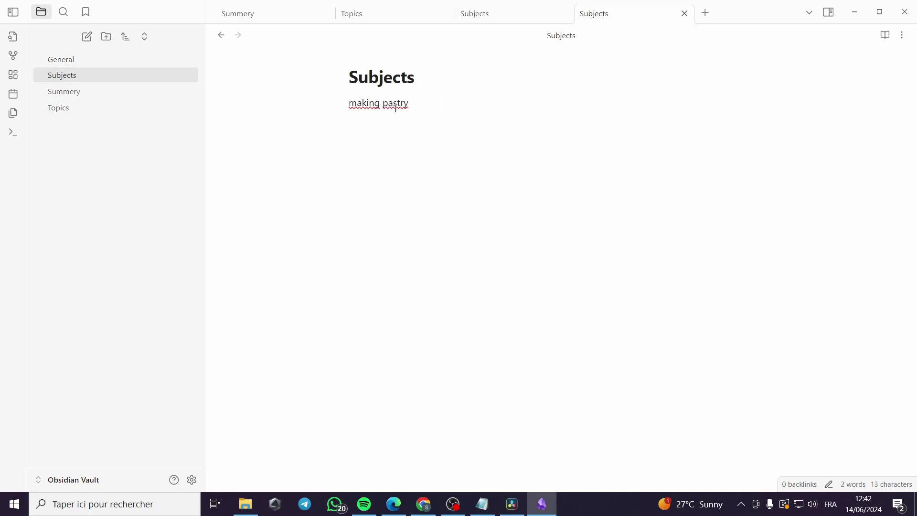
left_click(82, 61)
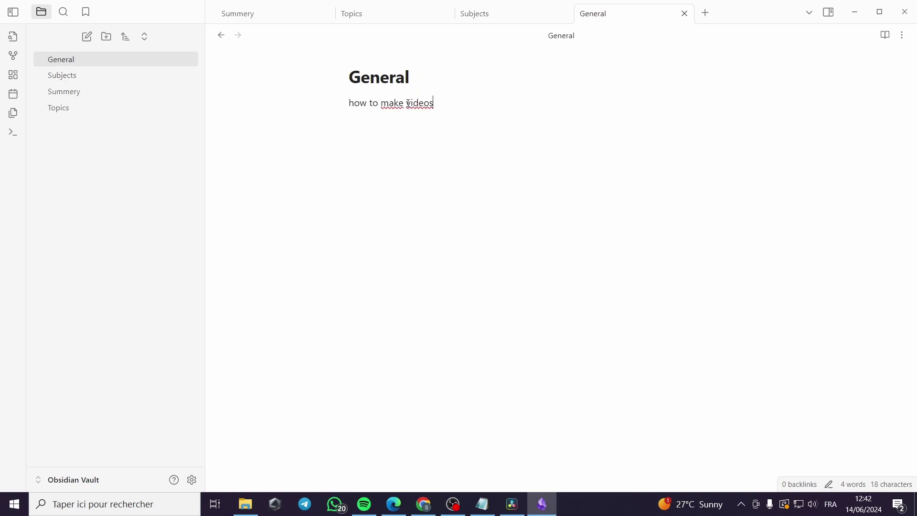
double_click(426, 103)
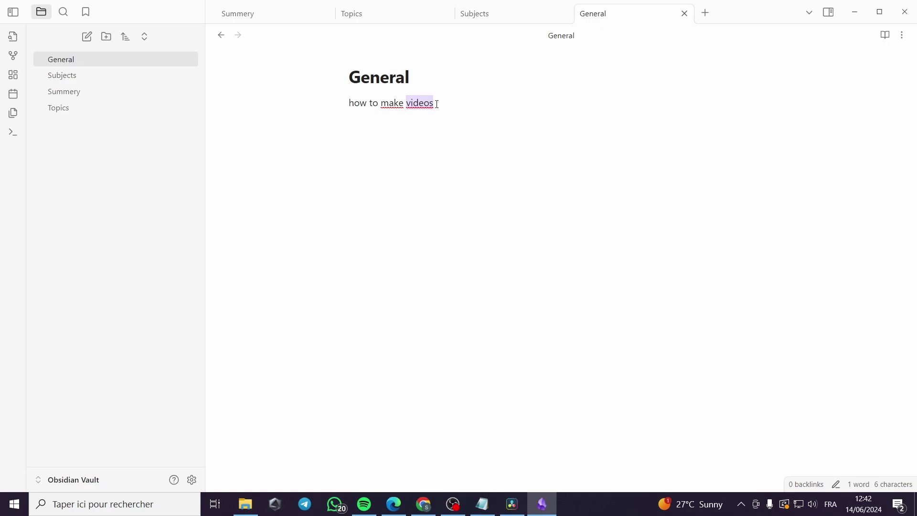
type("[")
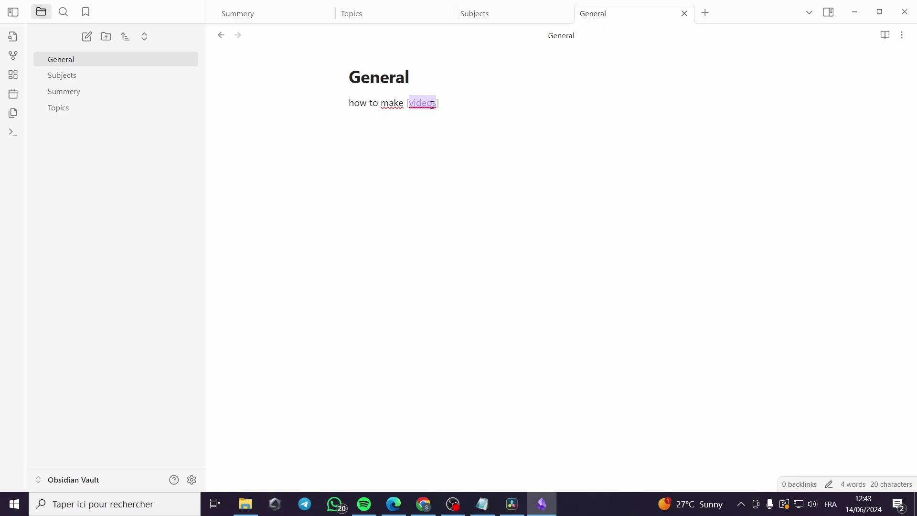
left_click_drag(435, 104, 407, 104)
key("BackSpace")
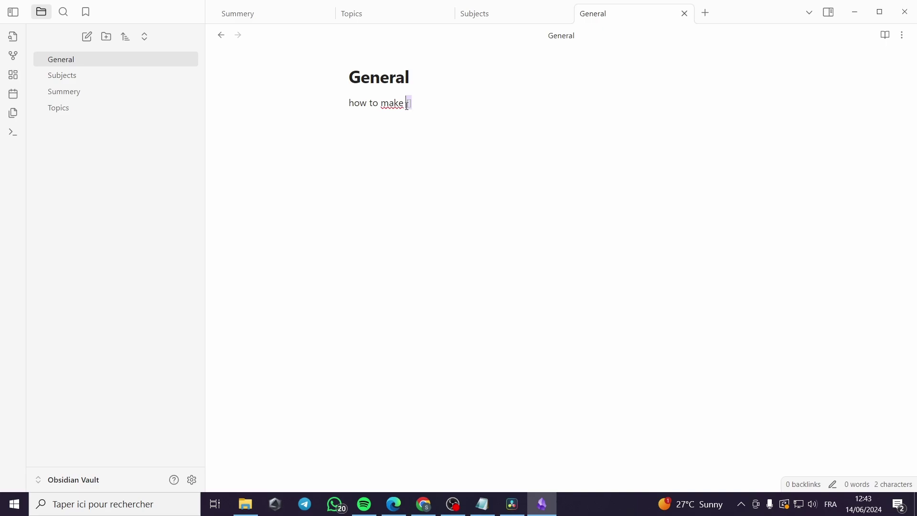
key("BackSpace")
- Insert an internal link to the Subjects note after "how to make" in the General note and follow it
type("[")
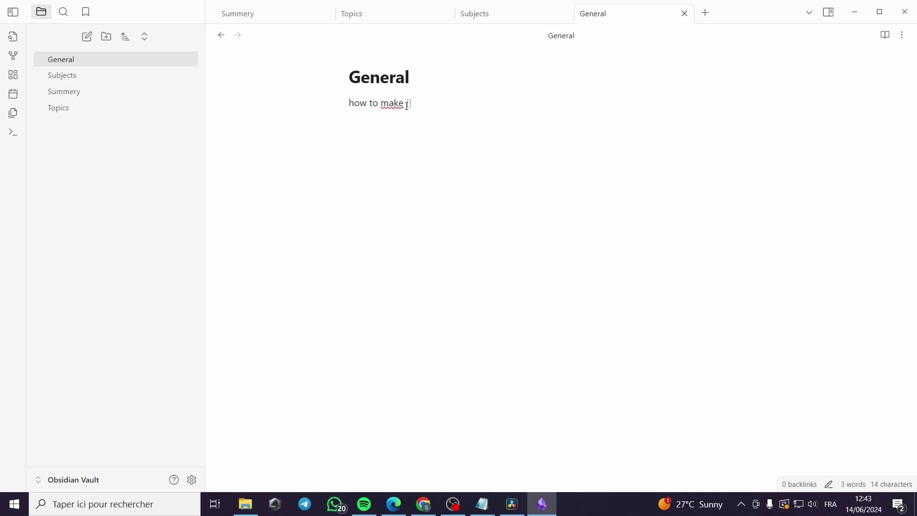
type("[")
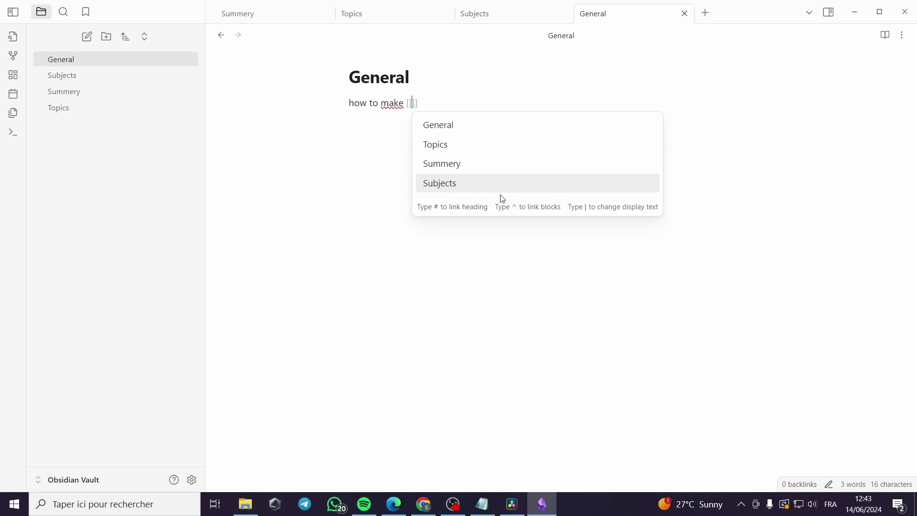
left_click(440, 183)
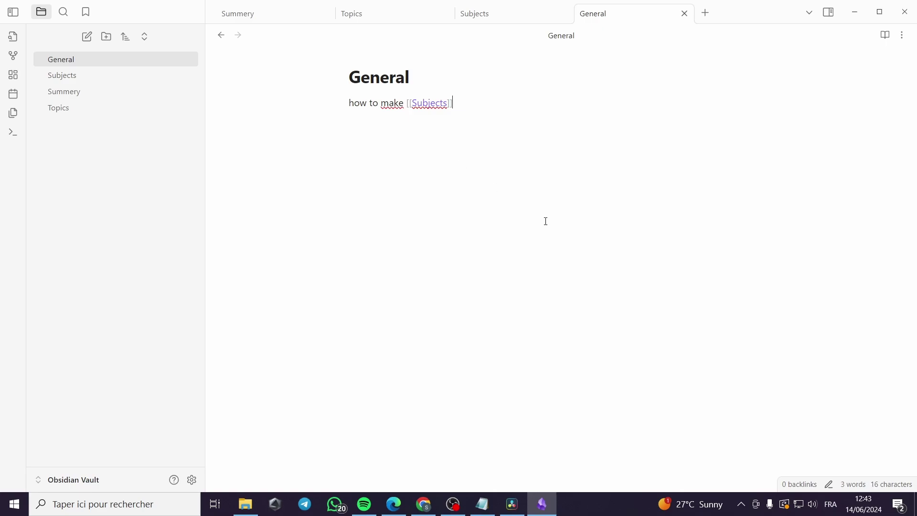
left_click(430, 79)
key("Return")
left_click(427, 105)
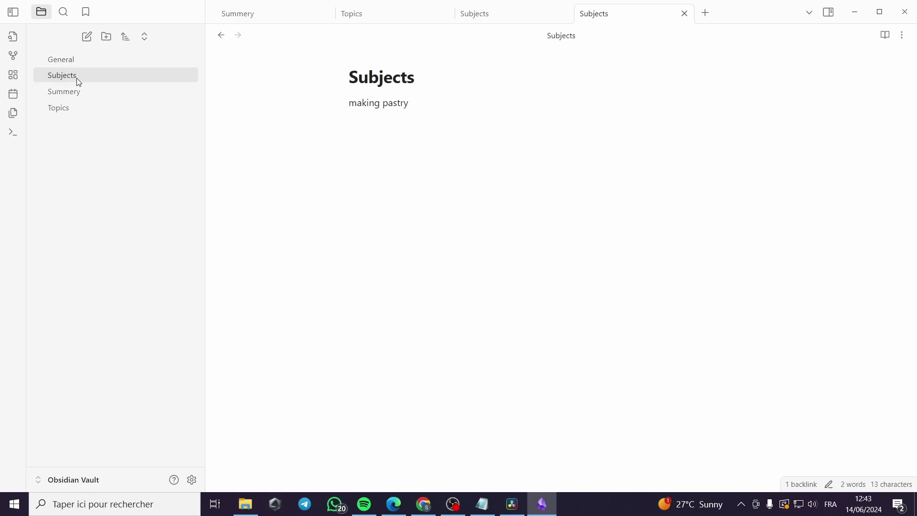
- Return to the General note and give its Subjects link the display text "pastry"
left_click(106, 57)
left_click(409, 105)
left_click(144, 62)
left_click(440, 111)
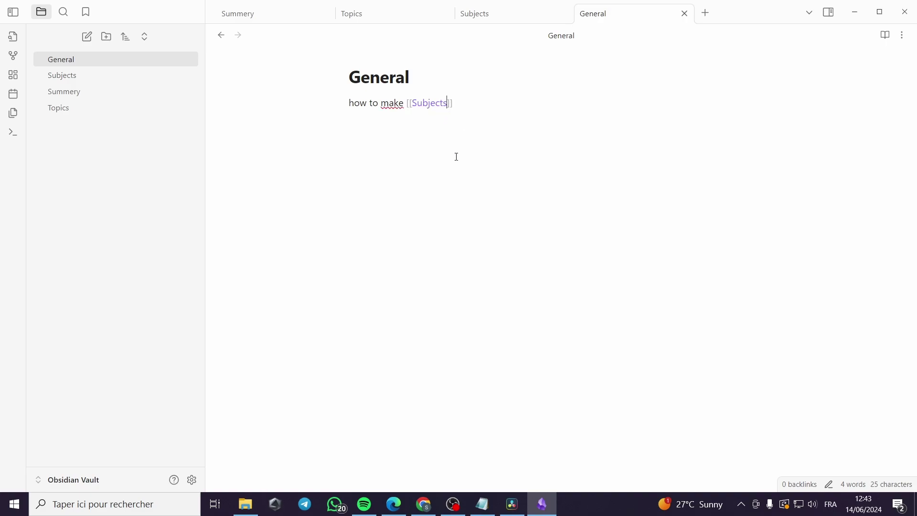
key("Left")
key("Left")
type("|")
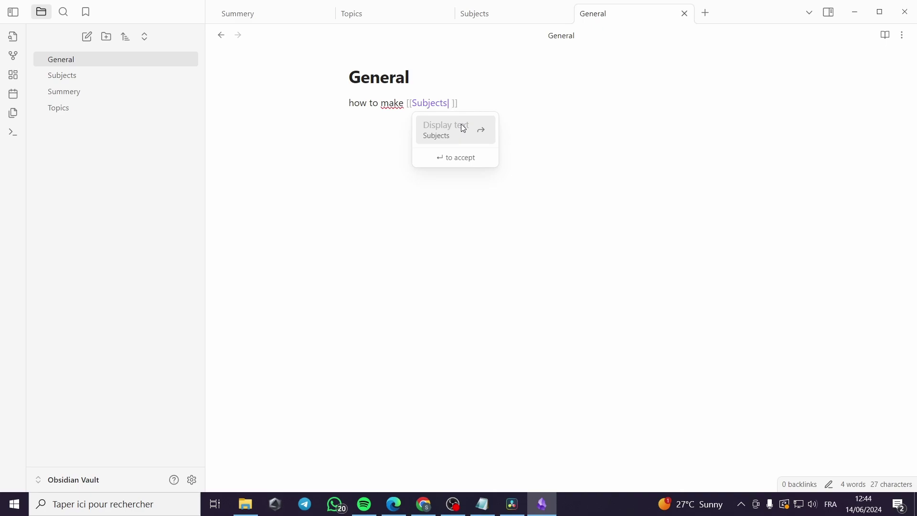
type(" pa")
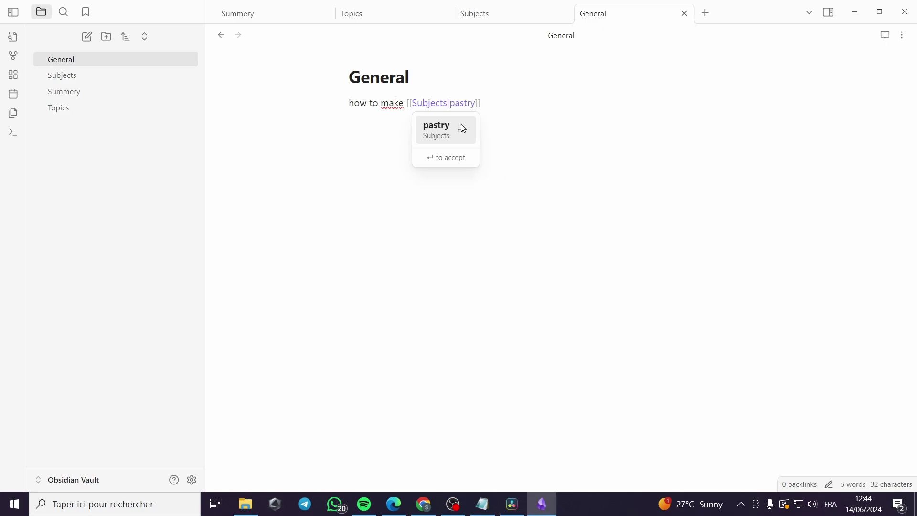
key("Return")
key("Return")
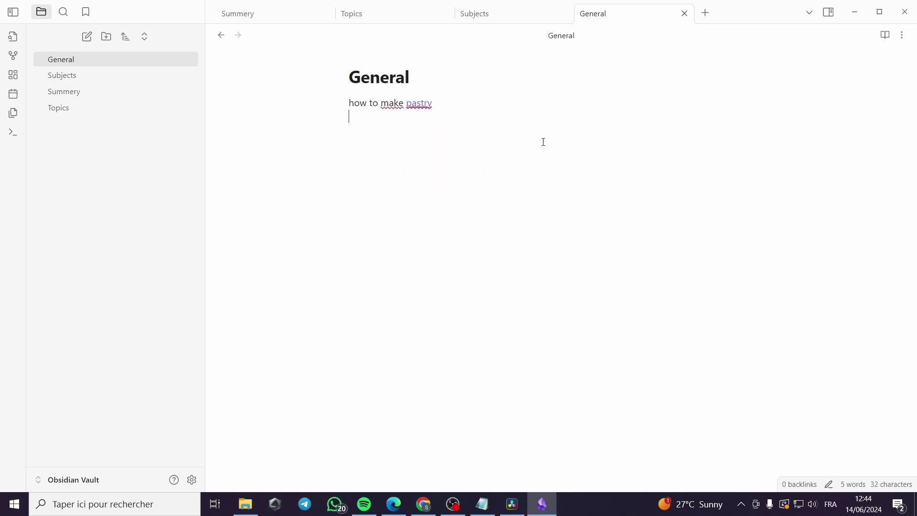
- Follow the "pastry" link to the Subjects note and compare that note with General
left_click(420, 106)
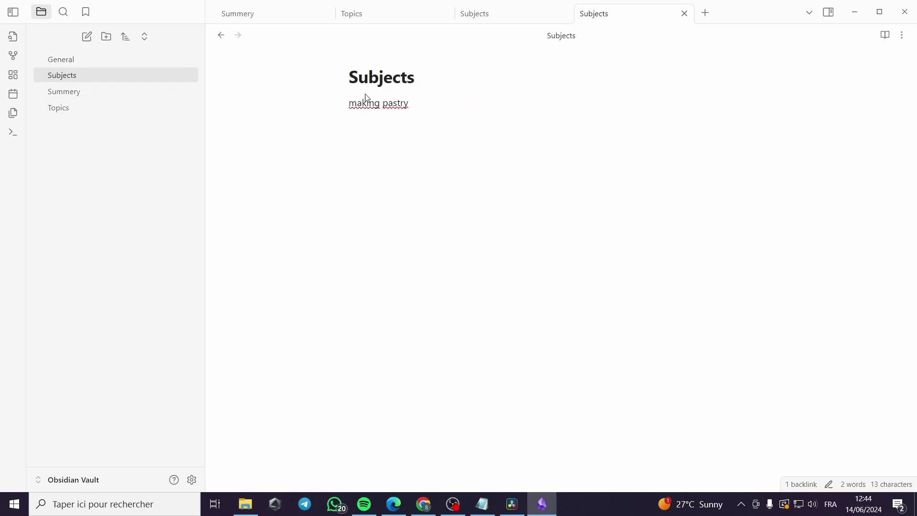
left_click(94, 60)
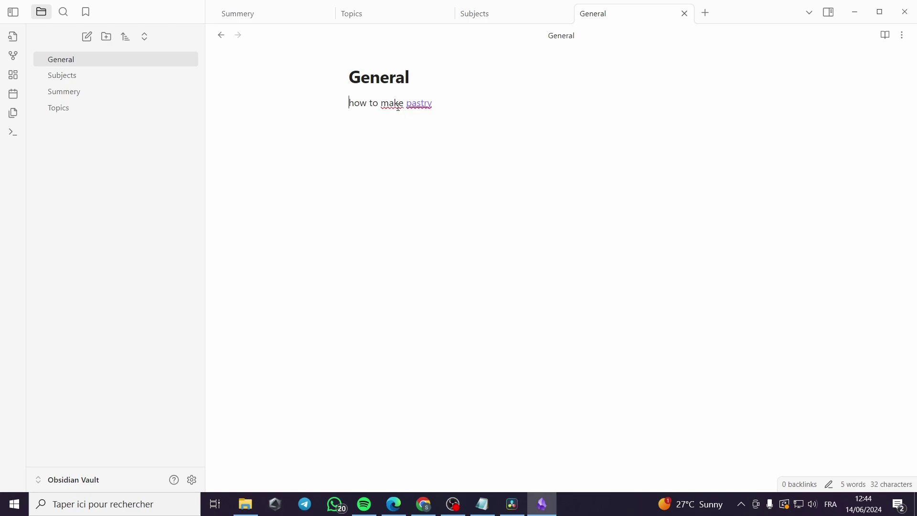
left_click(445, 108)
left_click(103, 80)
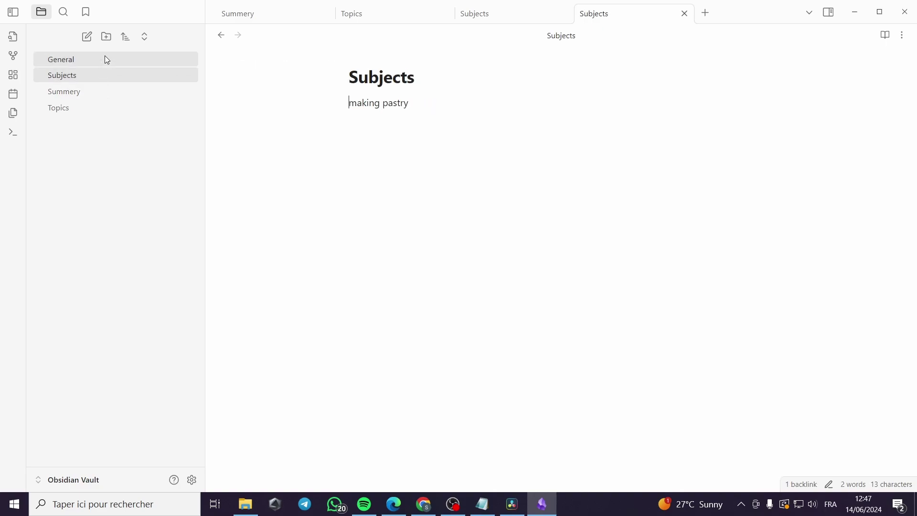
left_click(113, 63)
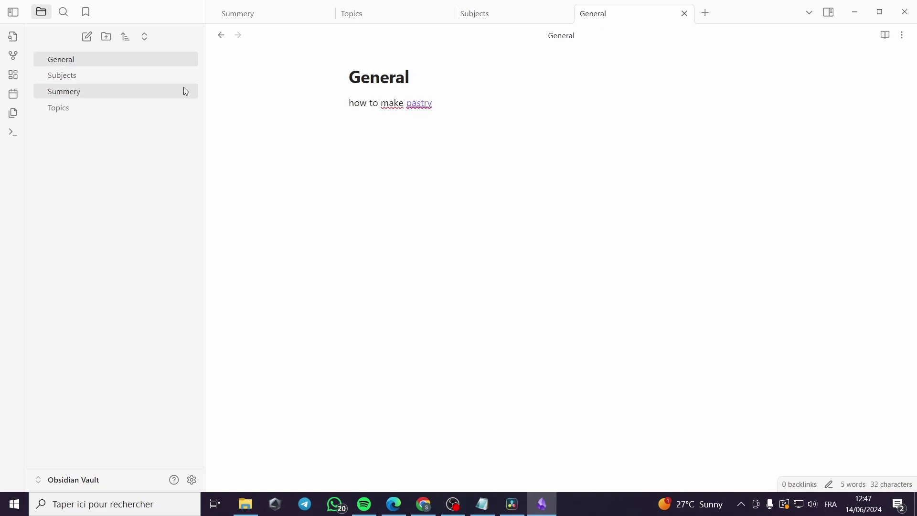
- Check the Summery note, and add "with a summery of the recepie" after "making pastry" in the Subjects note
left_click(145, 80)
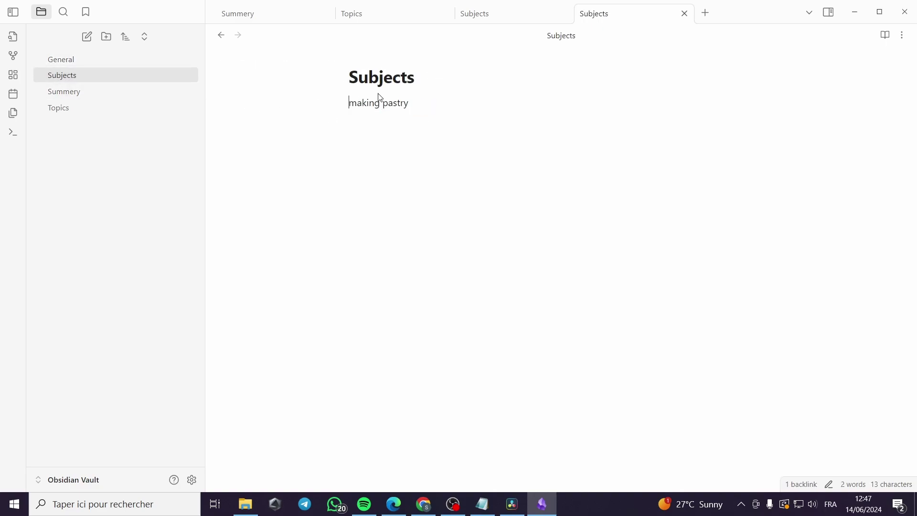
left_click(96, 93)
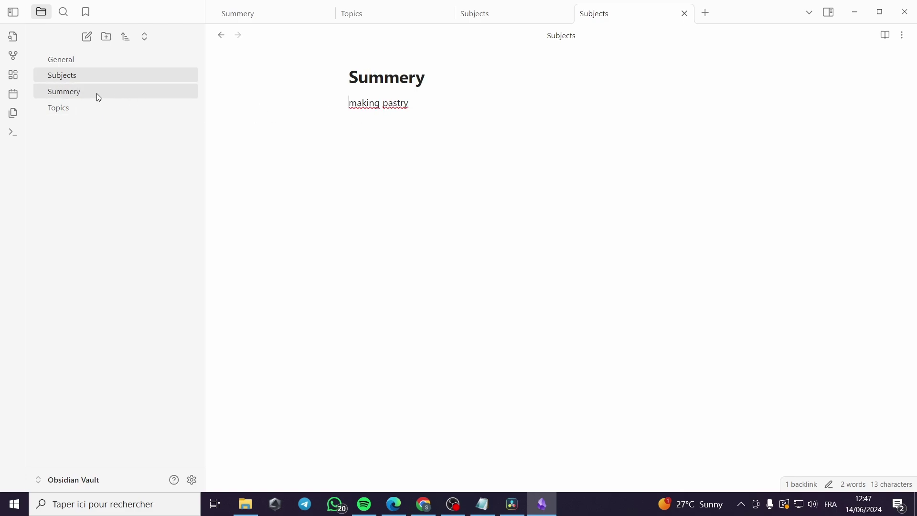
left_click(102, 80)
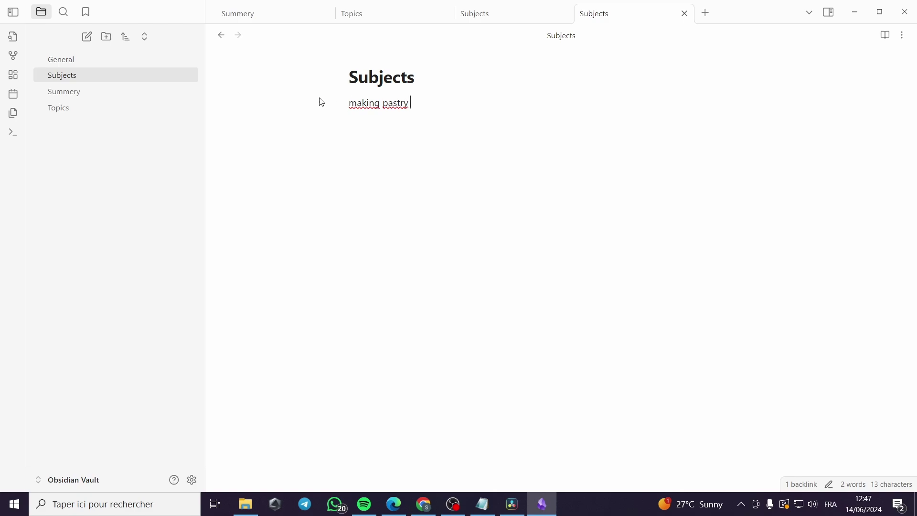
left_click(144, 89)
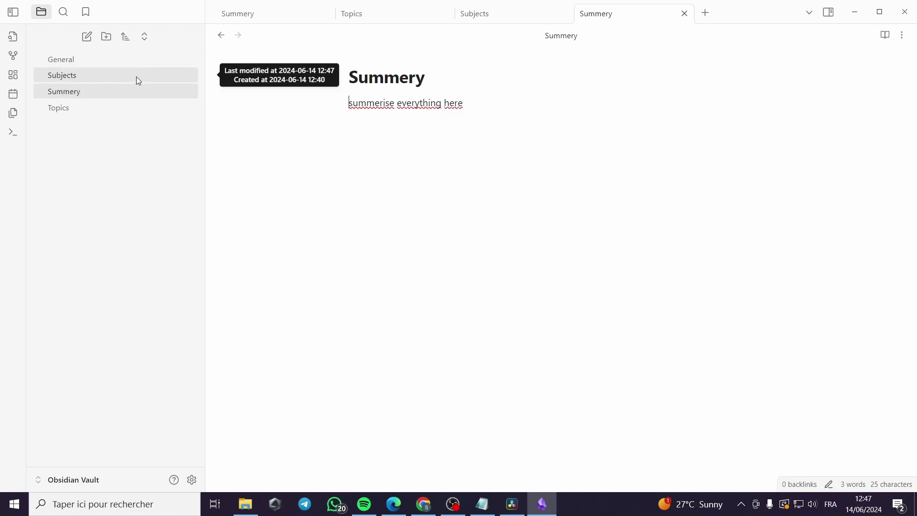
left_click(136, 77)
left_click(435, 99)
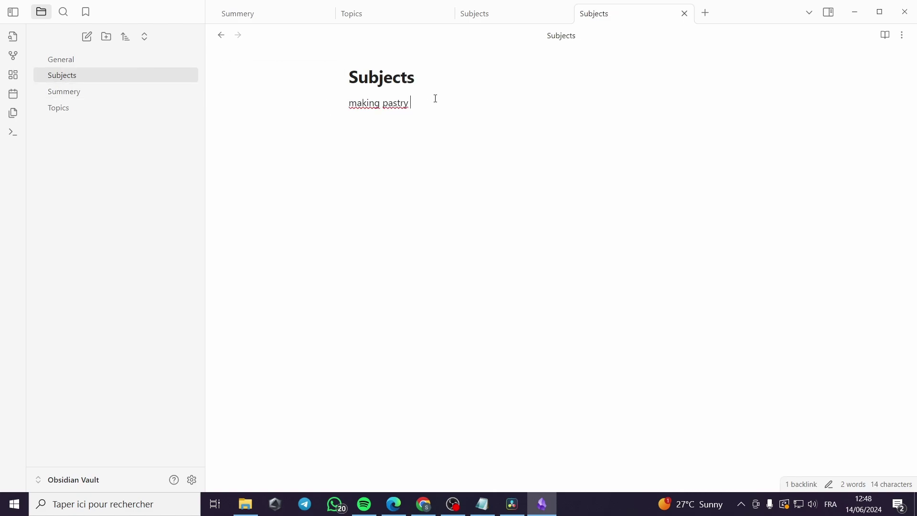
type("with a summery of the rece")
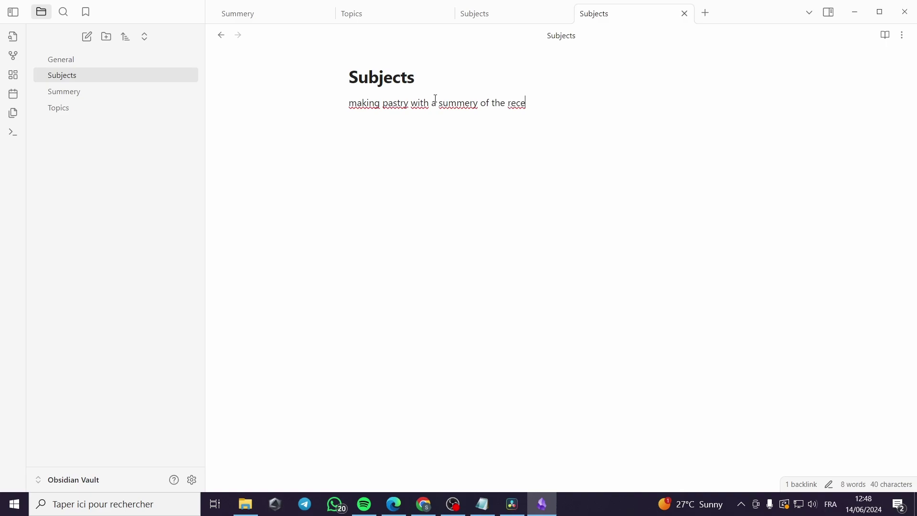
type("pie")
- Delete the word "recepie" from the end of the Subjects note's text
mouse_move(544, 108)
left_mouse_down()
mouse_move(439, 104)
mouse_move(540, 104)
left_mouse_up()
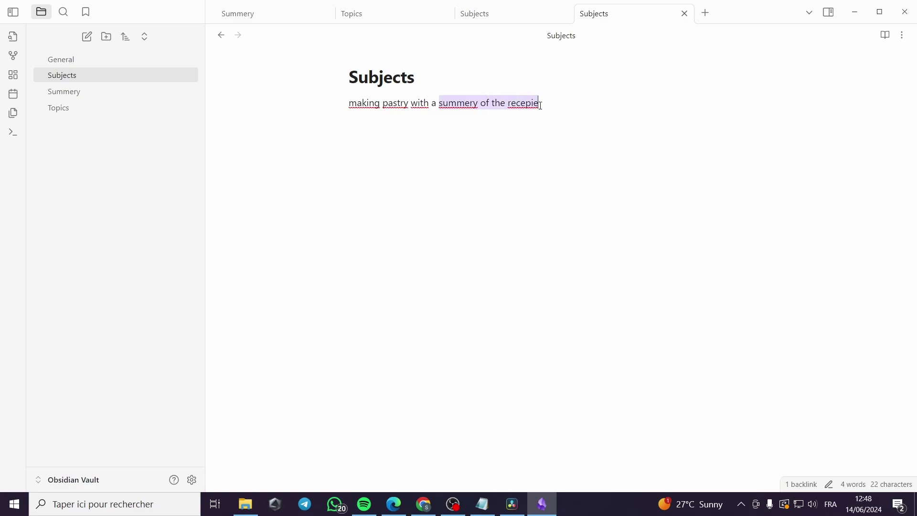
left_click(556, 104)
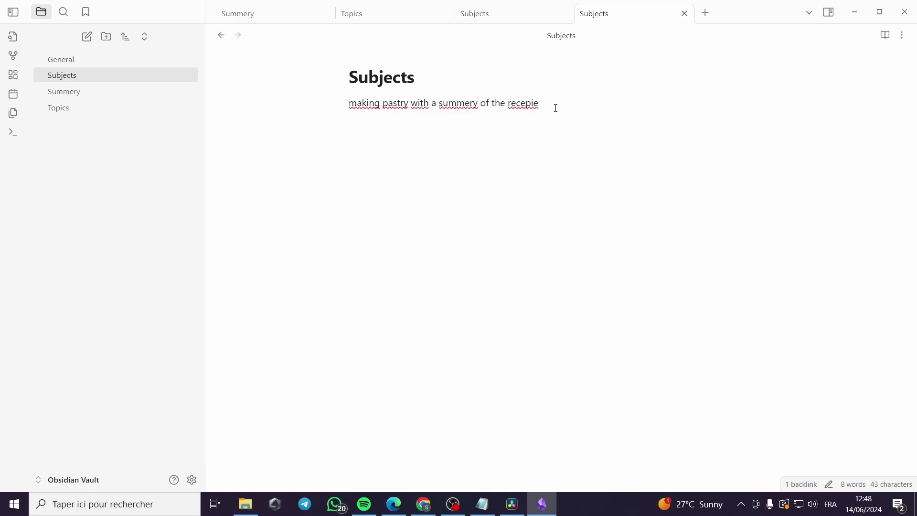
left_click_drag(555, 105, 441, 105)
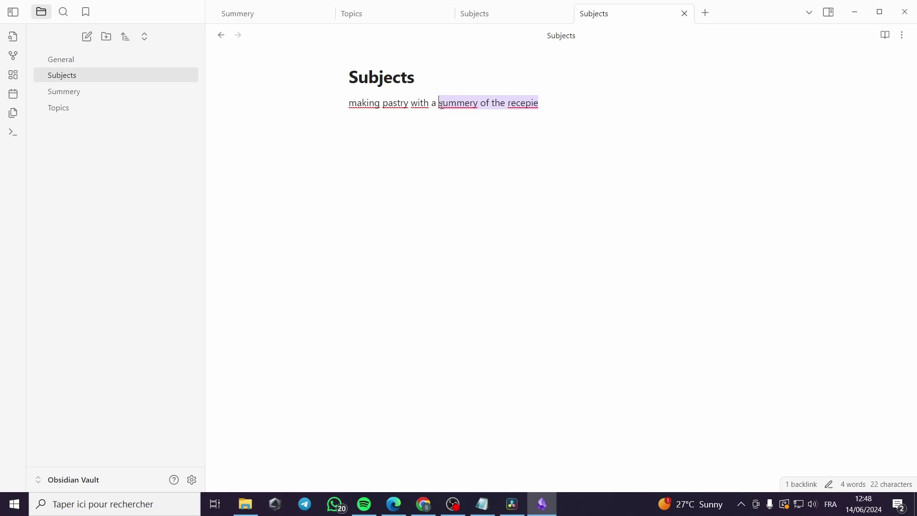
left_click(541, 111)
left_click_drag(540, 105, 510, 105)
left_click(509, 104)
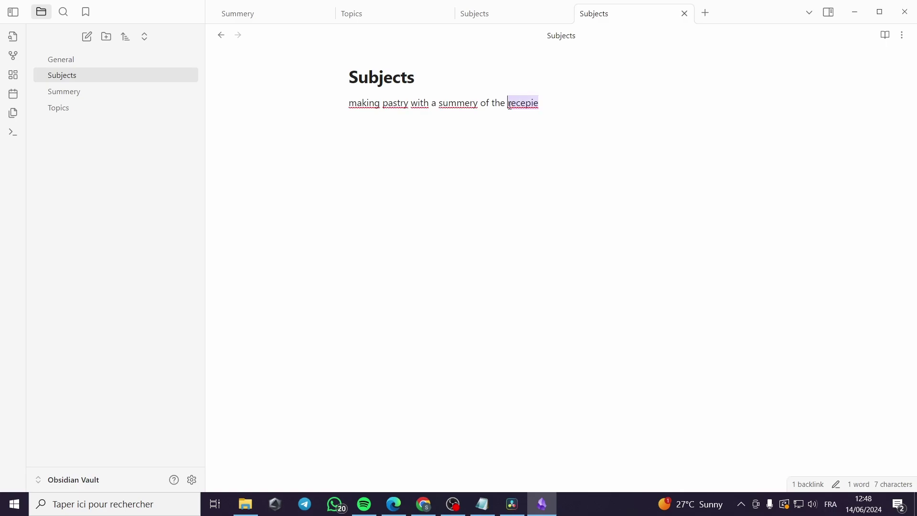
key("BackSpace")
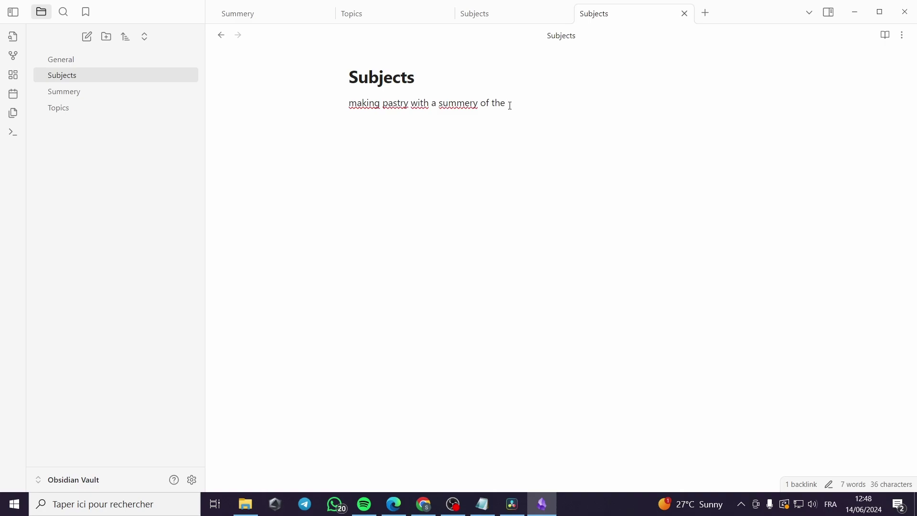
- Add a link to the Summery note at the end of the Subjects note's text, with the display text "recepie"
type("[[")
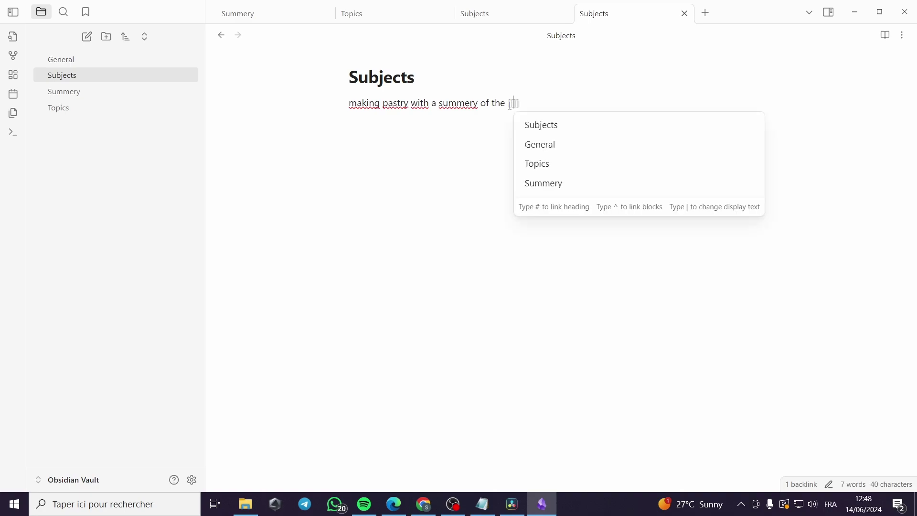
left_click(546, 184)
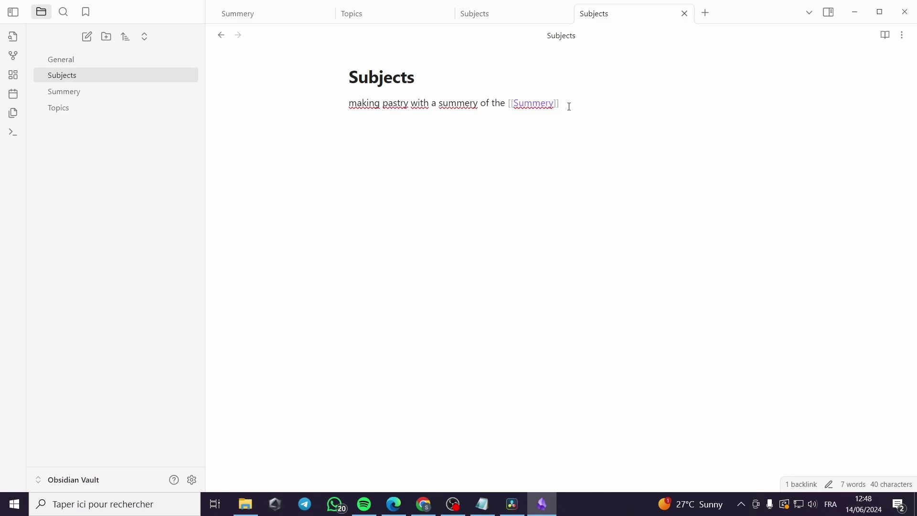
type("|")
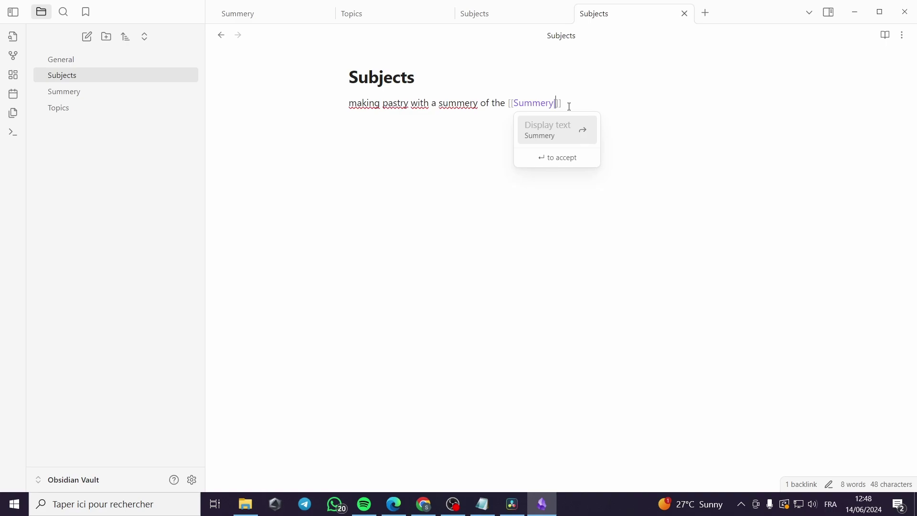
type("recepie")
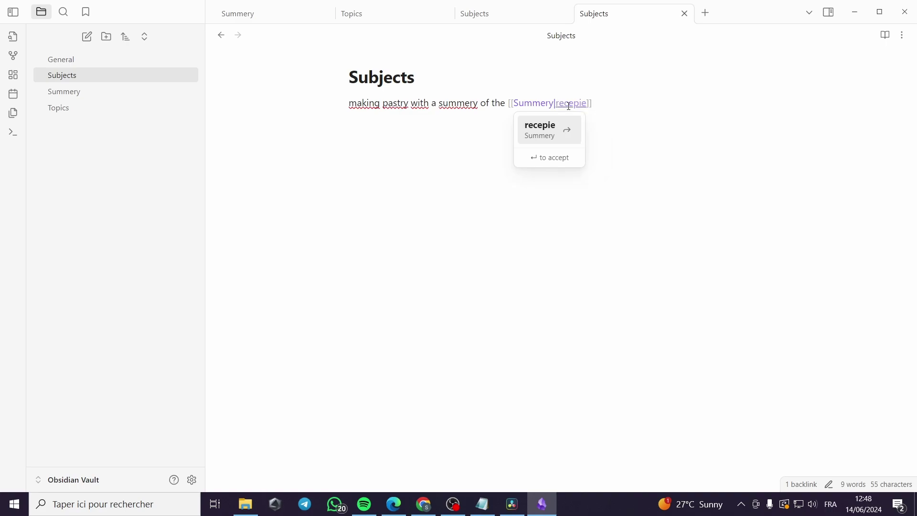
left_click(554, 135)
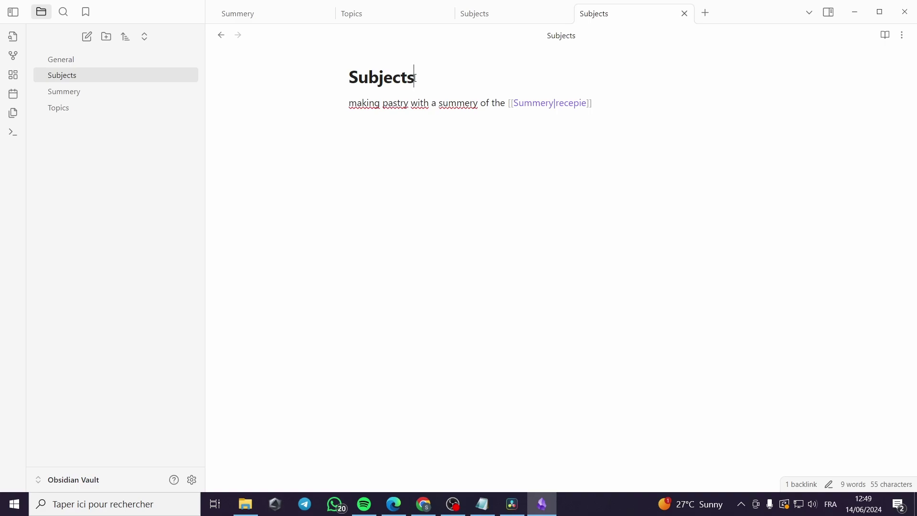
left_click(409, 103)
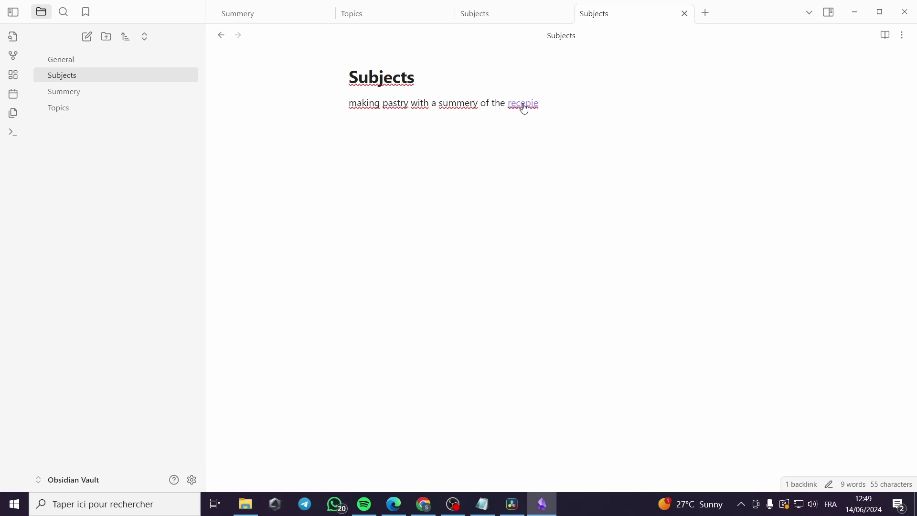
- Follow the "recepie" link to the Summery note, view the Topics note and return to Summery
left_click(525, 105)
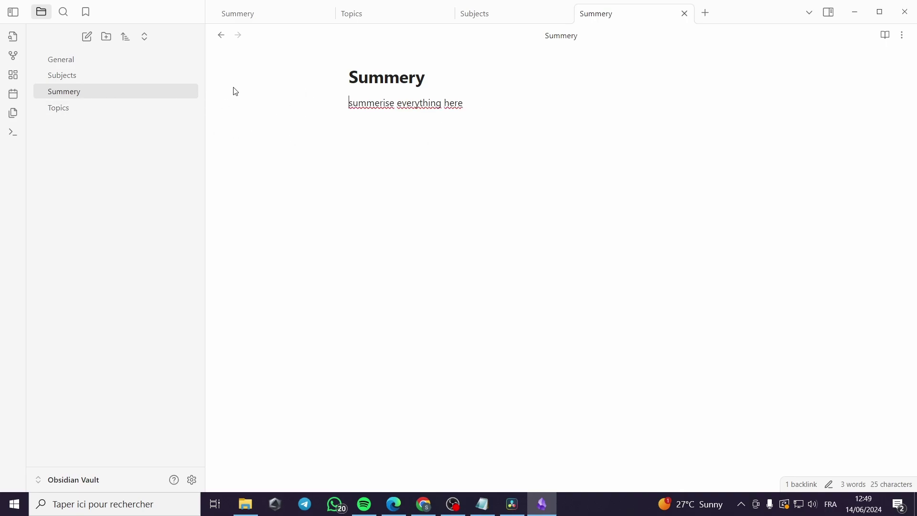
left_click(81, 107)
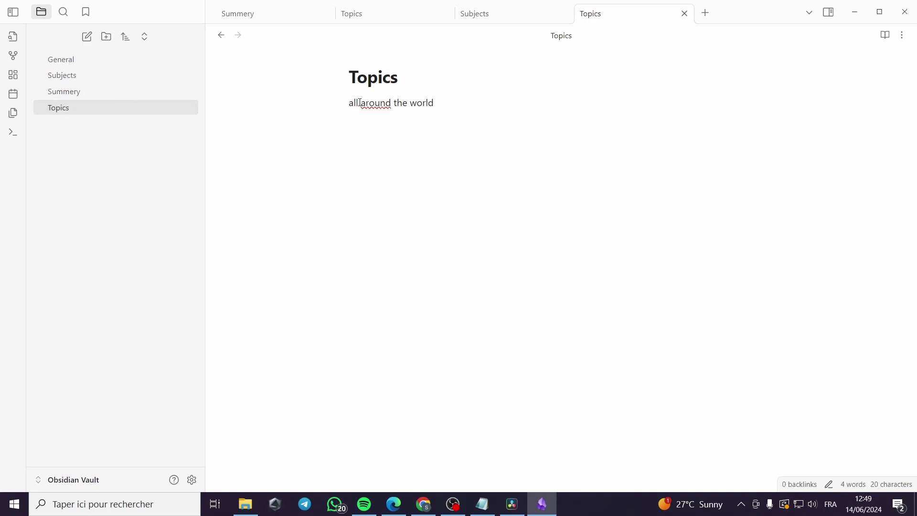
left_click(161, 94)
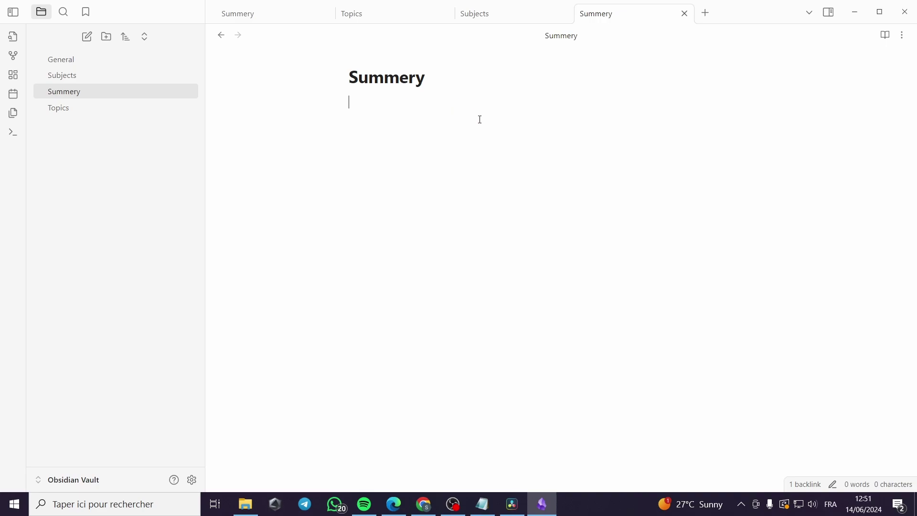
- Write "summerise everything" in the Summery note, leaving out the trailing word "Here"
type("summerise everything")
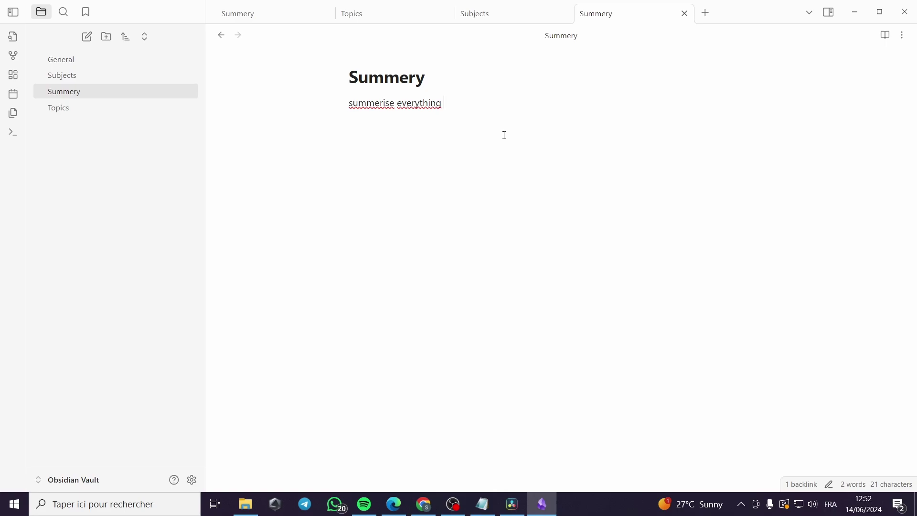
type("Here")
double_click(446, 104)
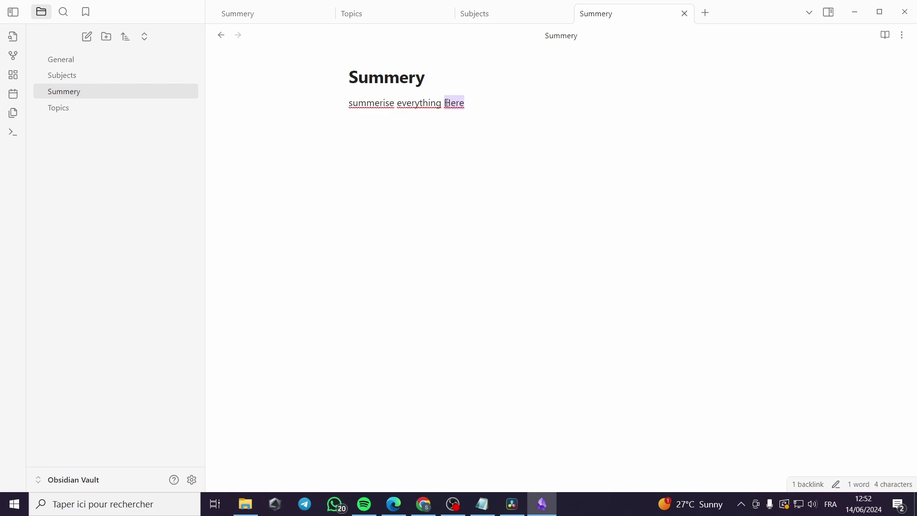
left_click(479, 104)
key("BackSpace")
key("BackSpace")
key("BackSpace")
key("BackSpace")
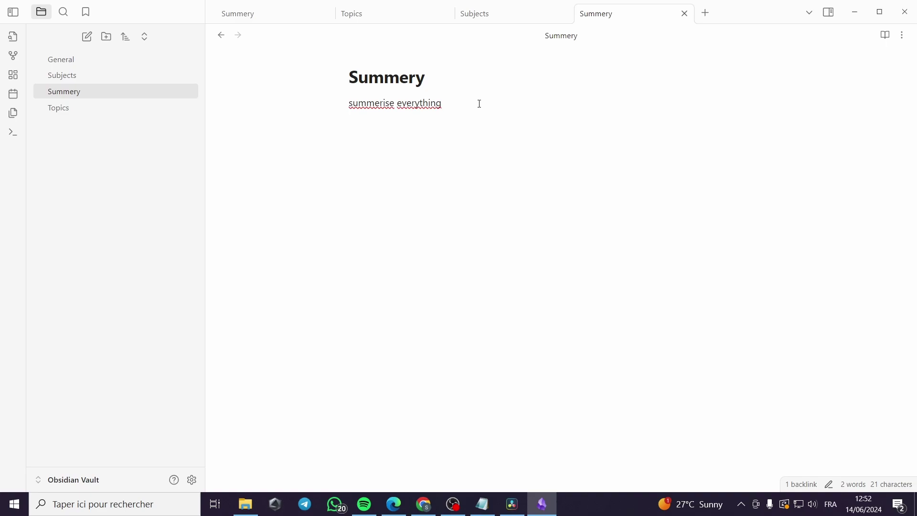
- Add a link to the Topics note after "summerise everything", with the display text "Here"
type("[[")
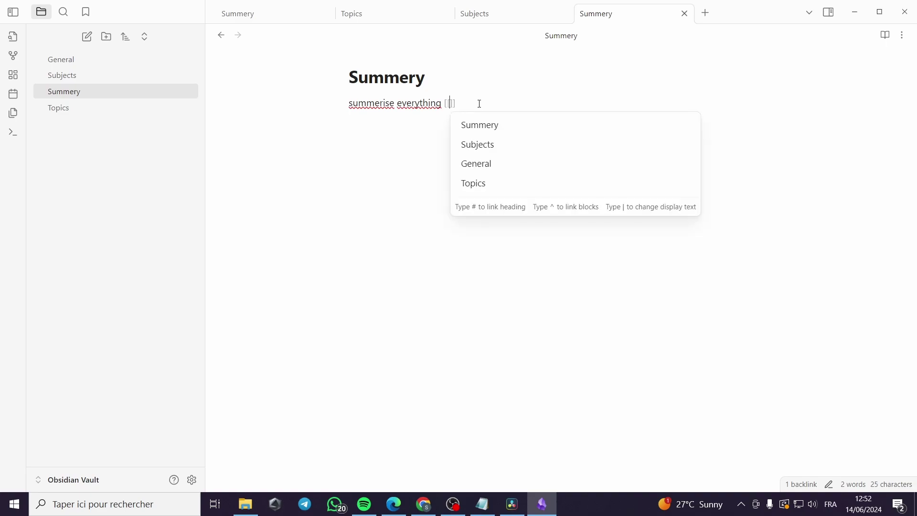
left_click(498, 182)
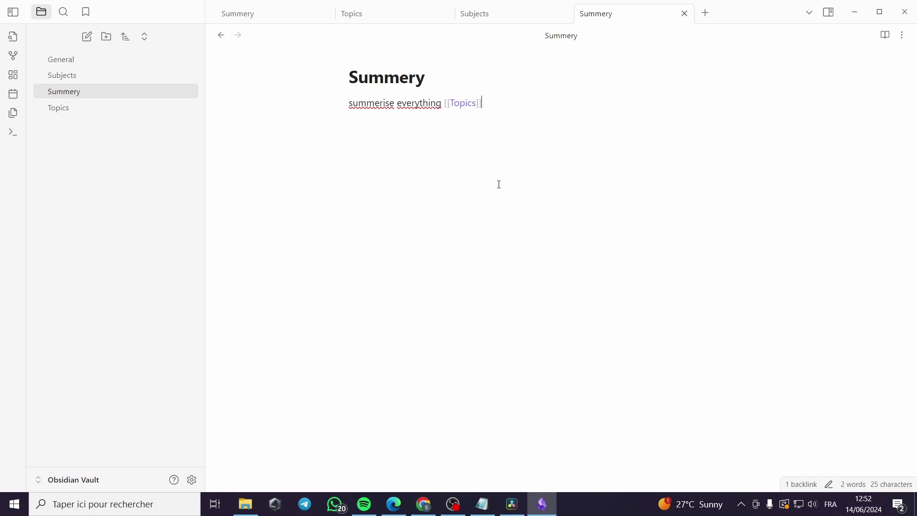
left_click(477, 102)
type("|")
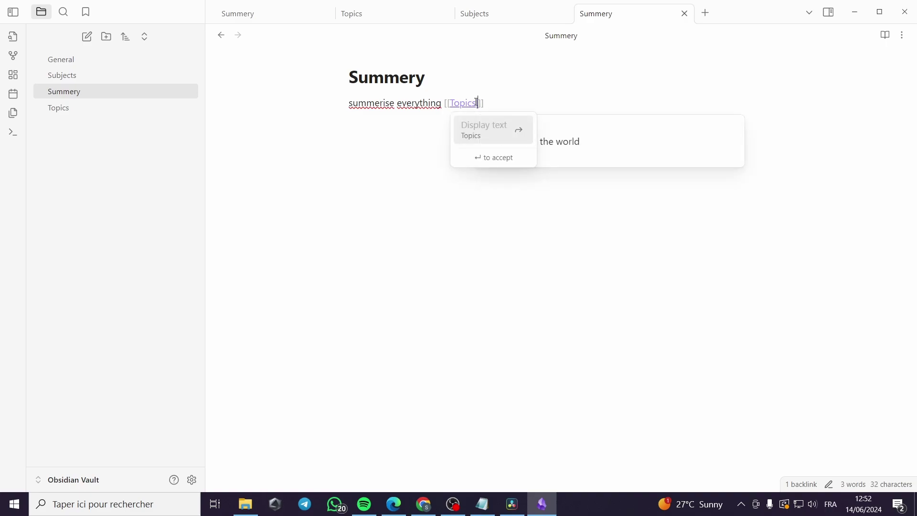
type("Here")
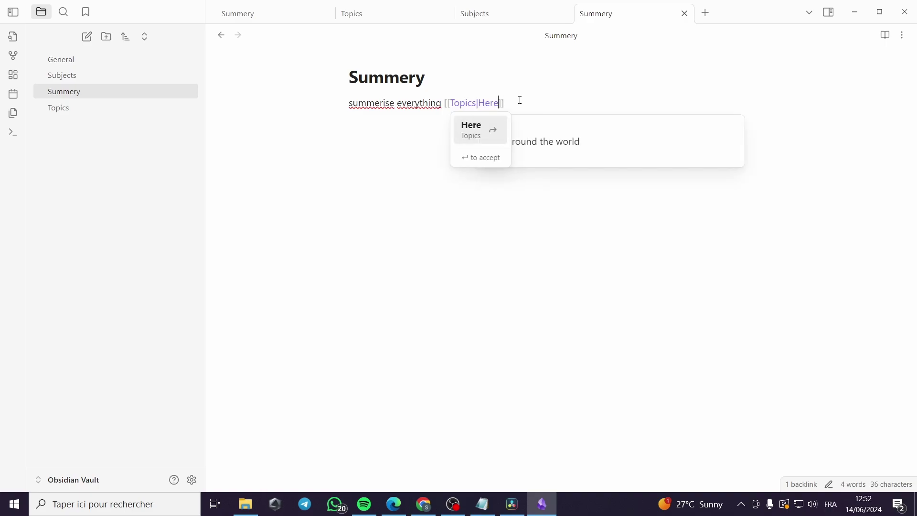
key("Escape")
key("Return")
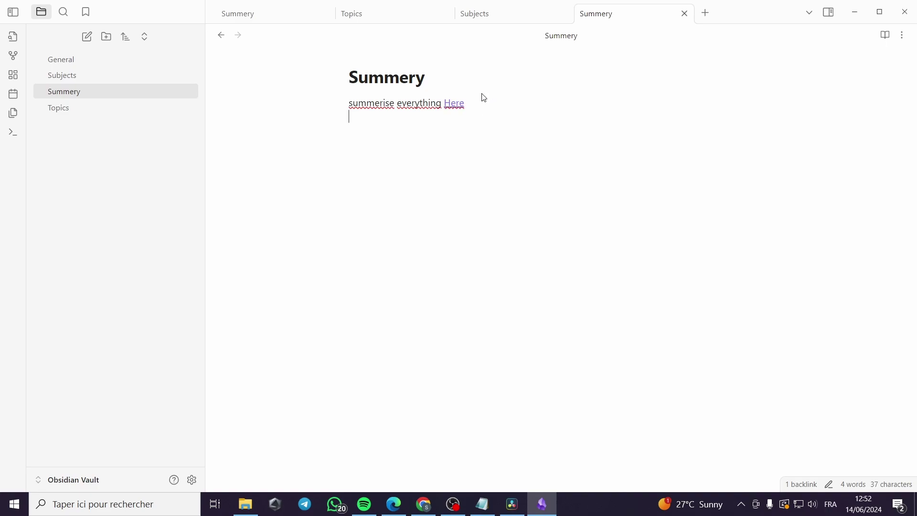
- Follow the "Here" link from the Summery note to the Topics note
left_click(534, 101)
left_click(440, 81)
key("Return")
left_click(452, 104)
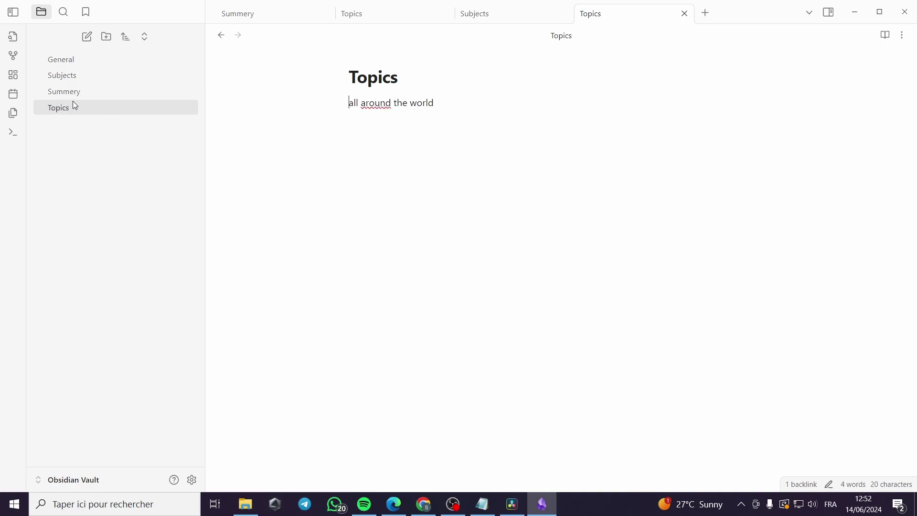
- Turn the "making pastry with a summery of the recepie" line in the Subjects note into a level-1 heading with #
left_click(112, 73)
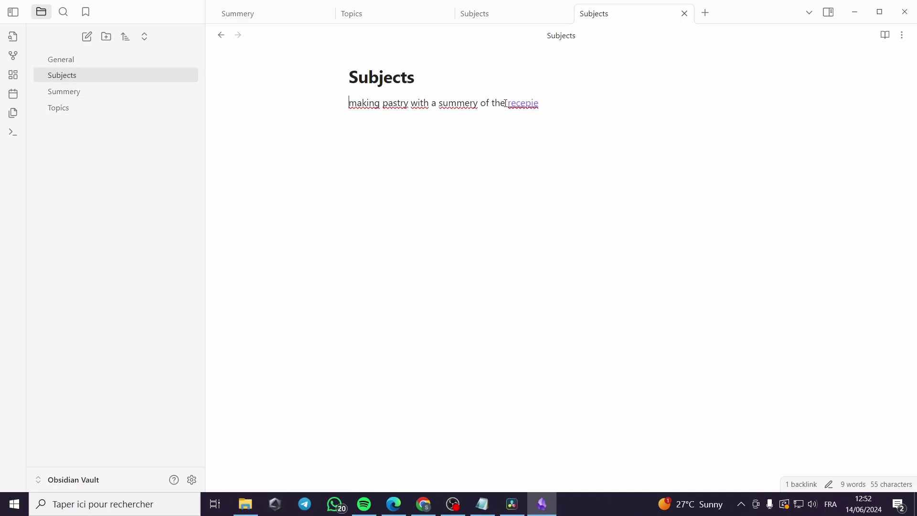
left_click_drag(507, 103, 350, 102)
left_click(351, 116)
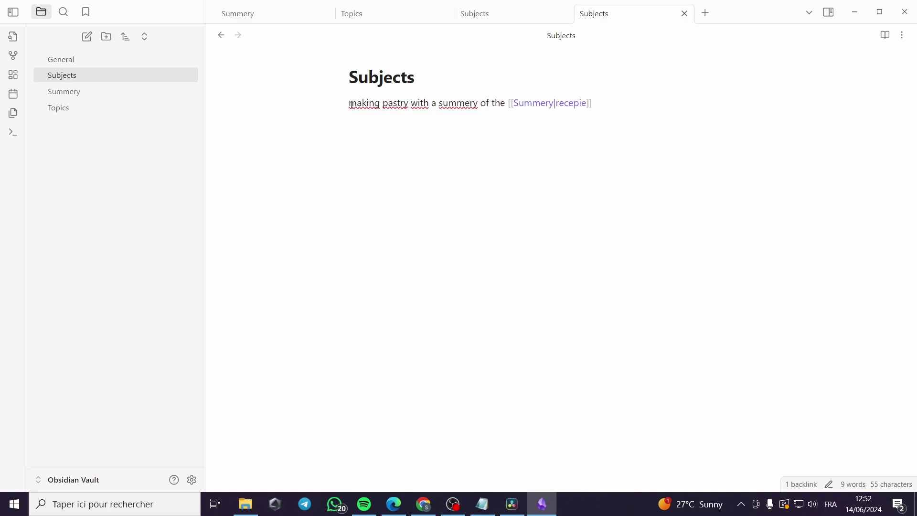
left_click(350, 103)
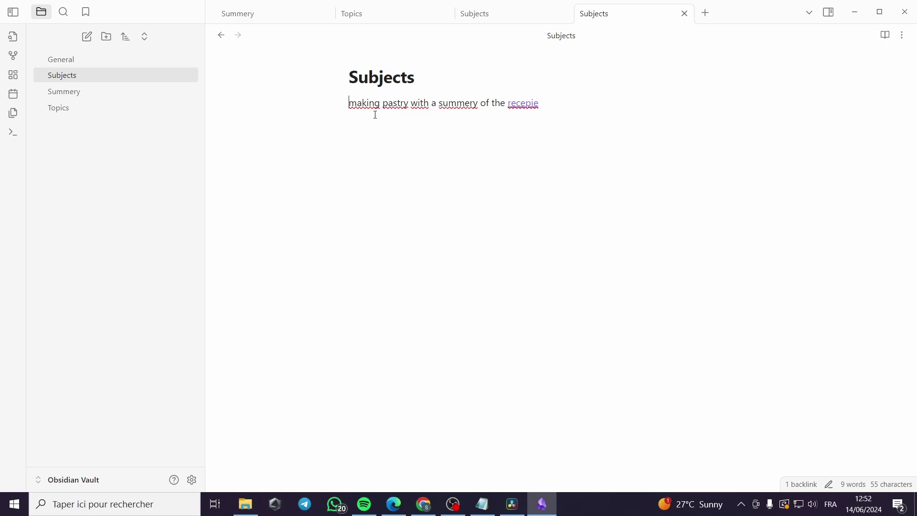
type("#")
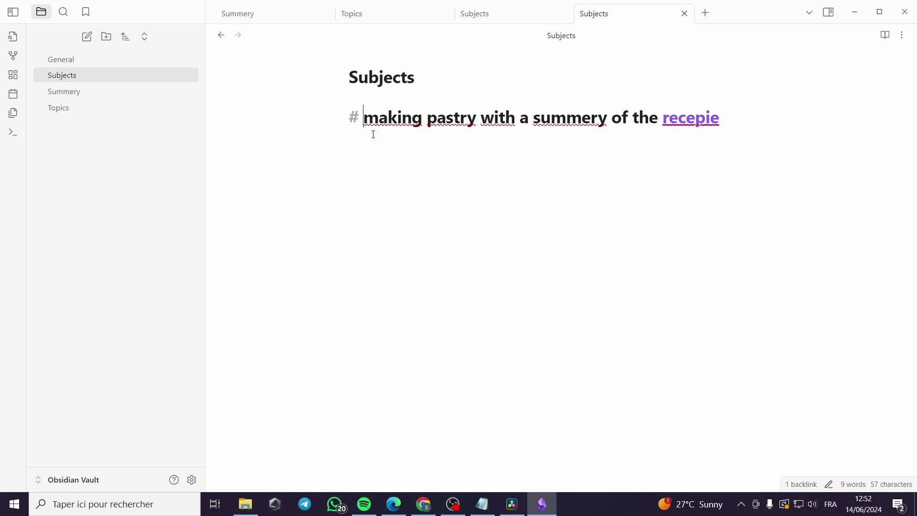
key("BackSpace")
left_click(752, 144)
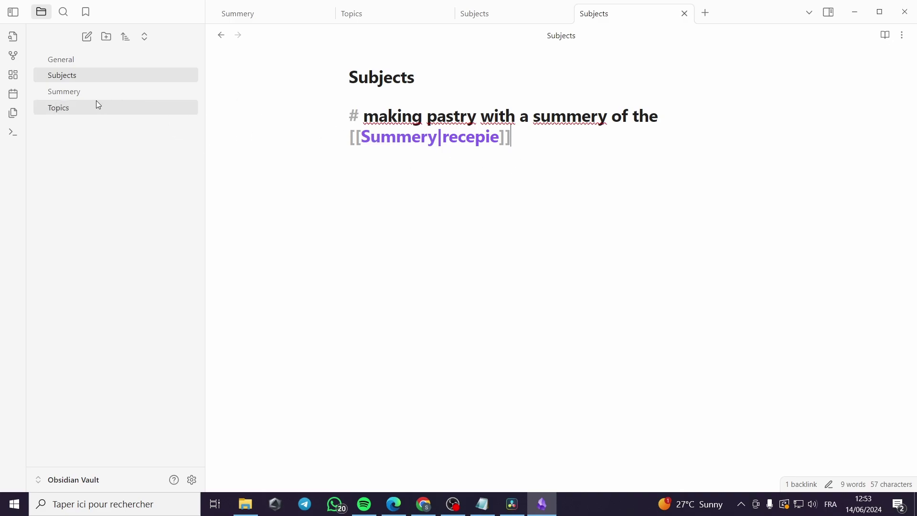
- Follow the "pastry" link from the General note to the Subjects note and return to General
left_click(112, 61)
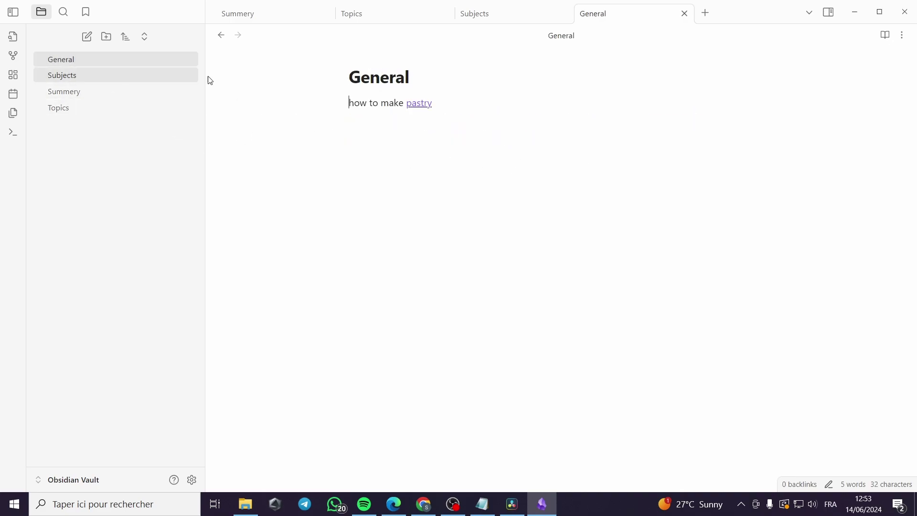
left_click(408, 103)
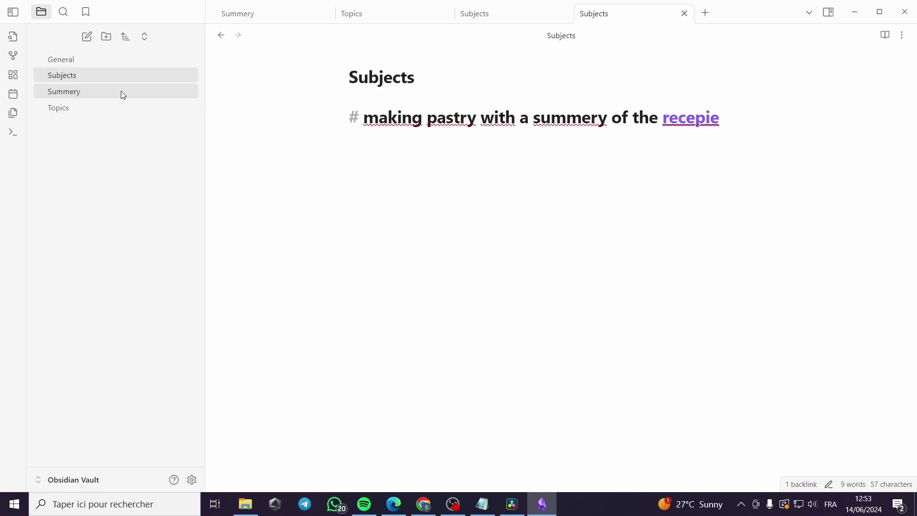
left_click(131, 62)
- Replace the space after "Subjects" in General's pastry link with # to look up that note's headings
left_click(441, 103)
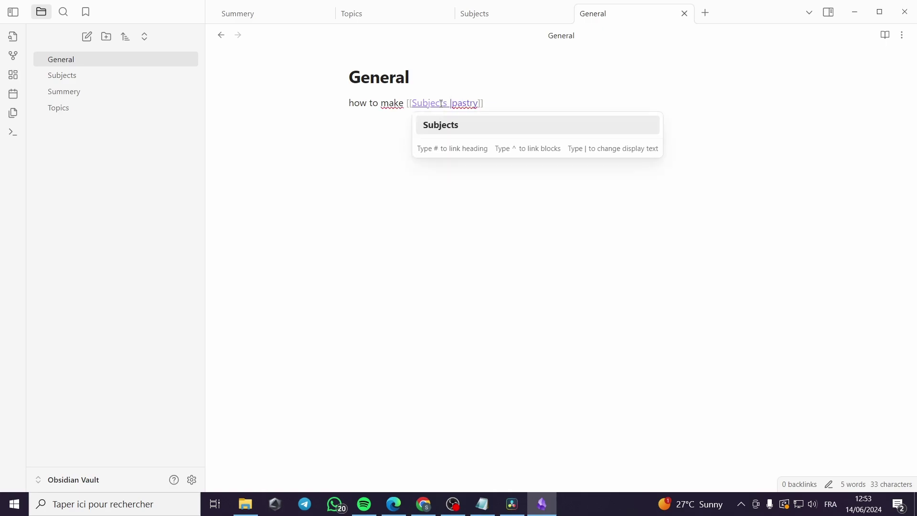
key("BackSpace")
key("ctrl")
type("#")
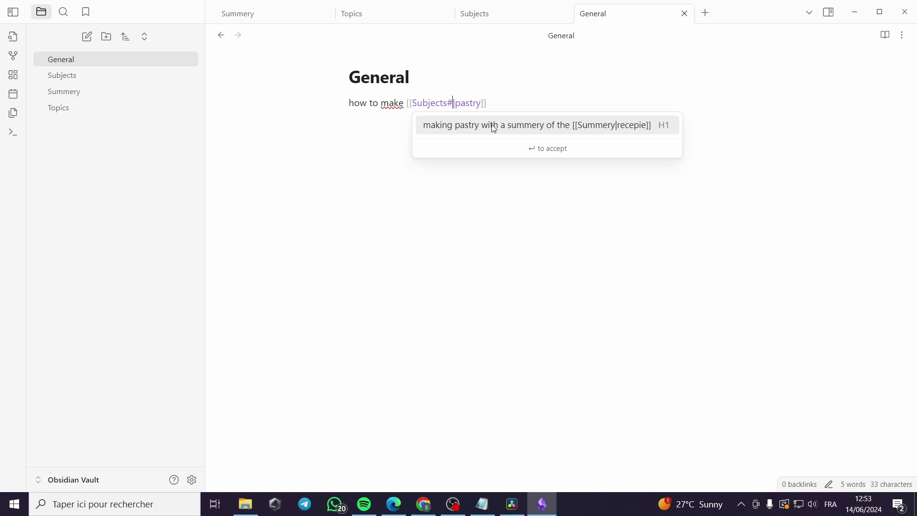
- Check the heading in the Subjects note and point General's pastry link at "making pastry with a summery of the Summery recepie"
left_click(81, 75)
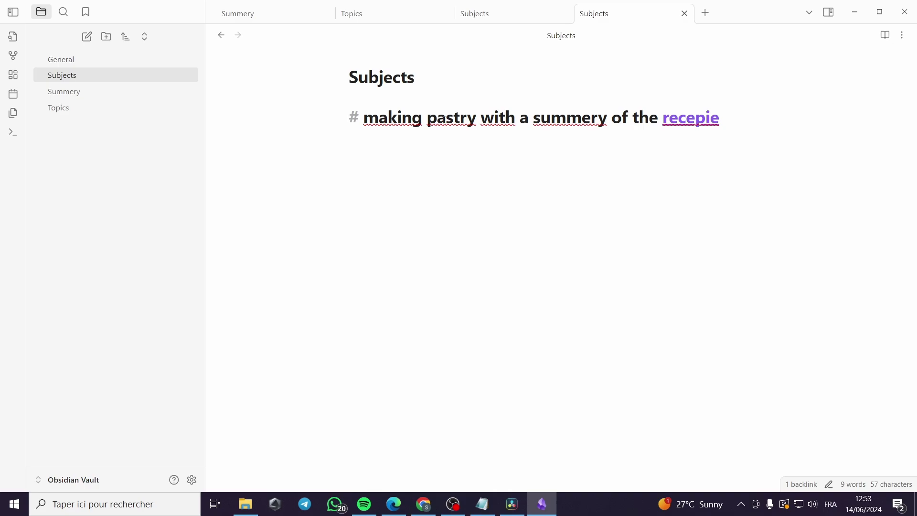
left_click(90, 61)
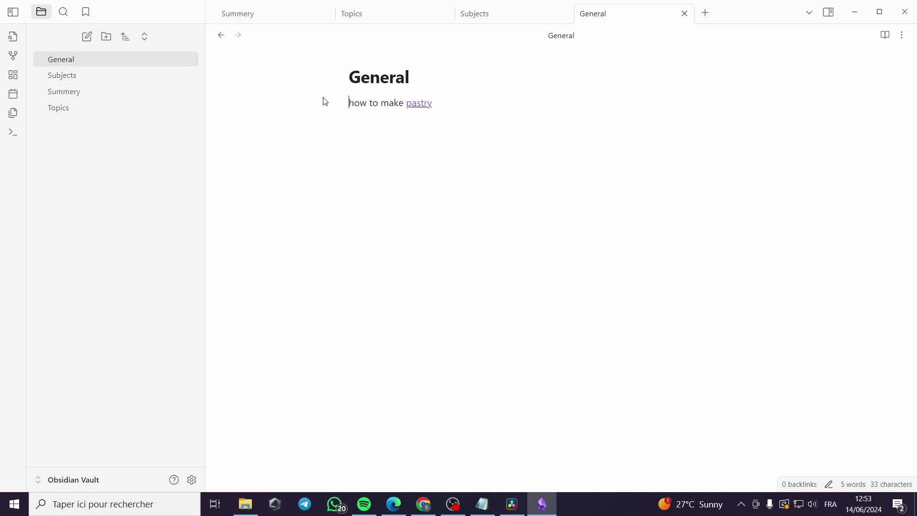
left_click(435, 103)
left_click(452, 103)
key("BackSpace")
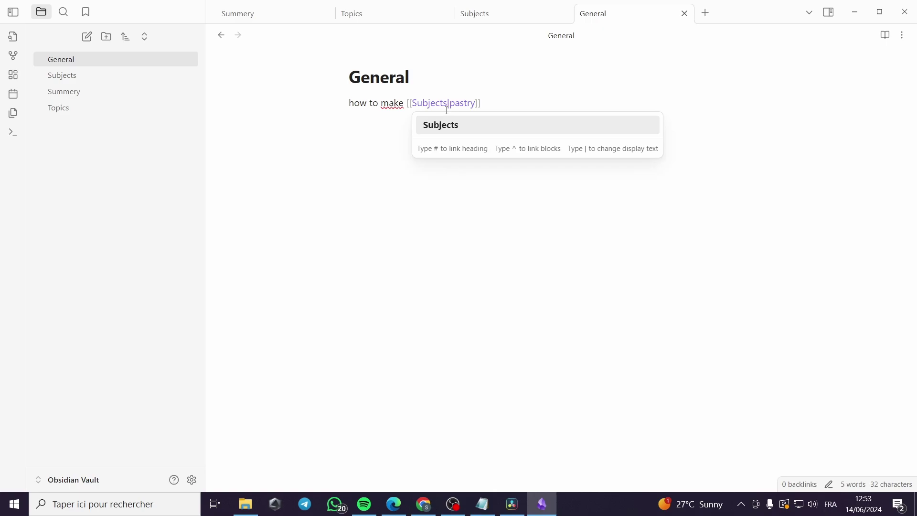
type("#")
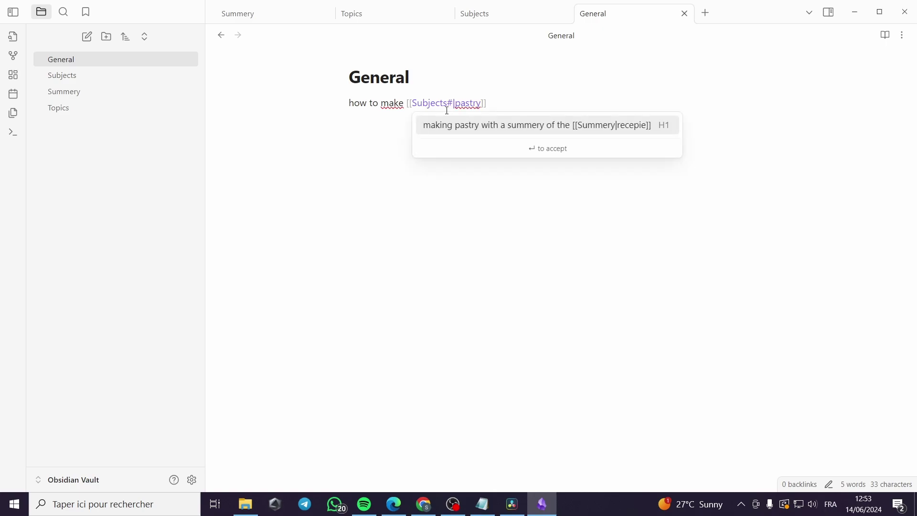
key("Return")
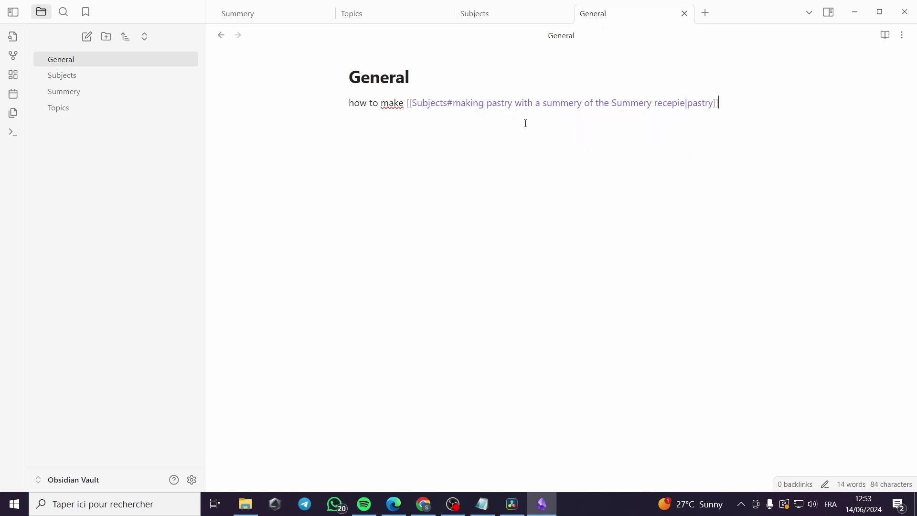
key("Return")
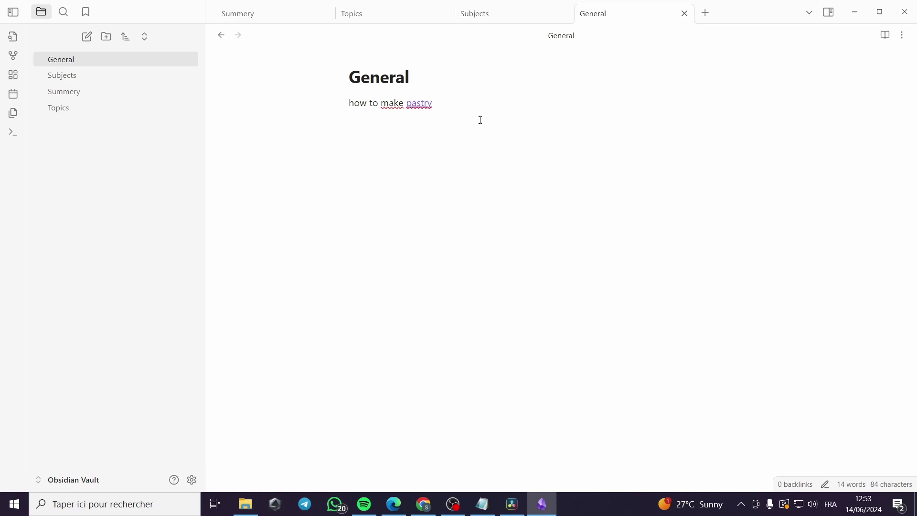
- Follow the "pastry" link to the Subjects heading and compare that heading with the link's target in General
left_click(415, 109)
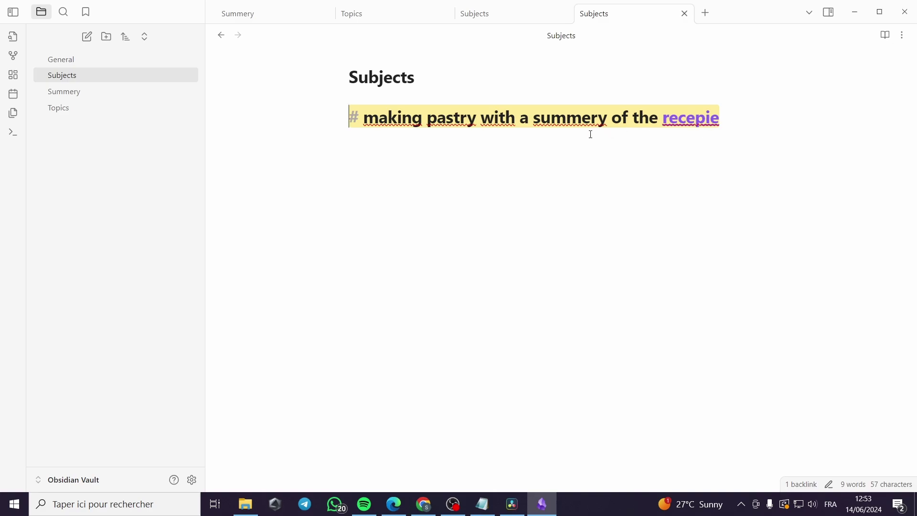
left_click(147, 62)
left_click(442, 104)
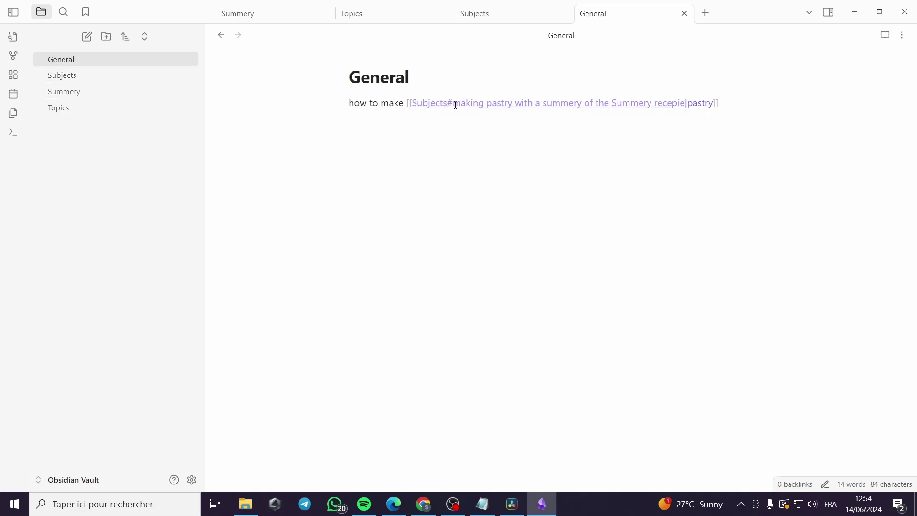
left_click(122, 75)
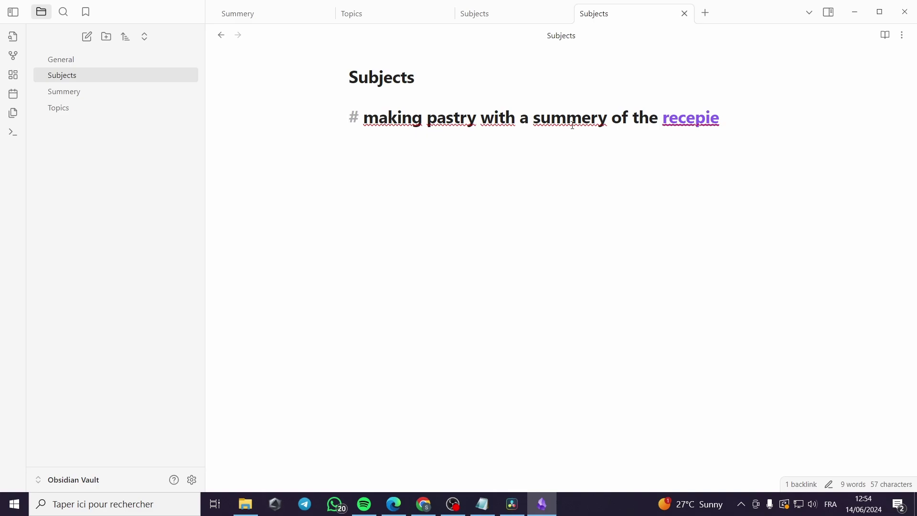
left_click(102, 63)
left_click(435, 103)
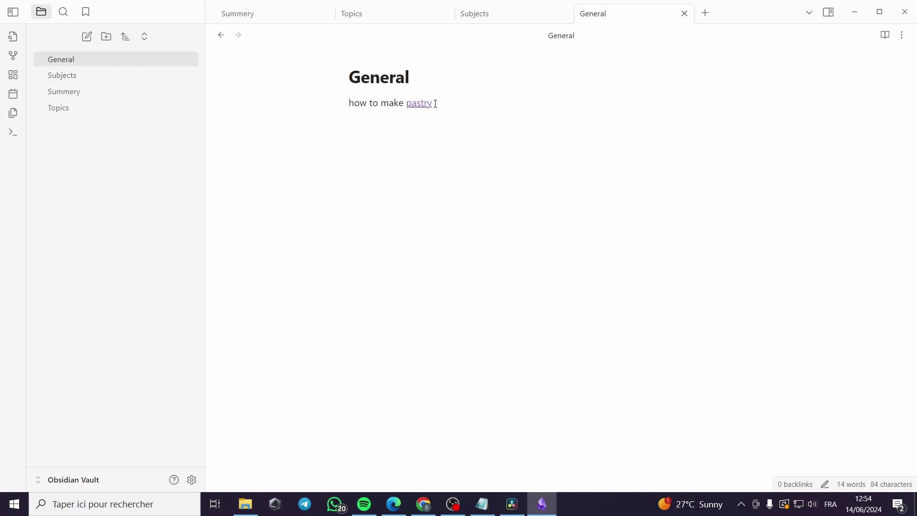